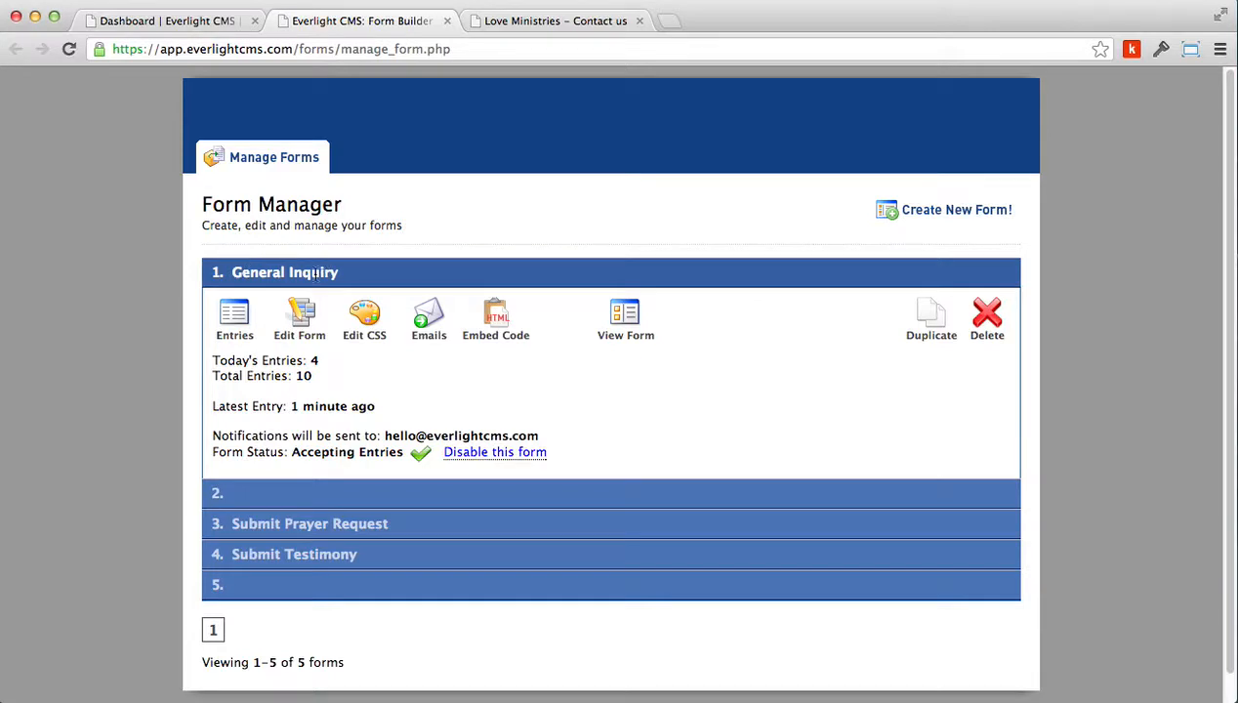
Browse the forms in the form manager, including the General Inquiry editor and the other forms' details
left_click(302, 315)
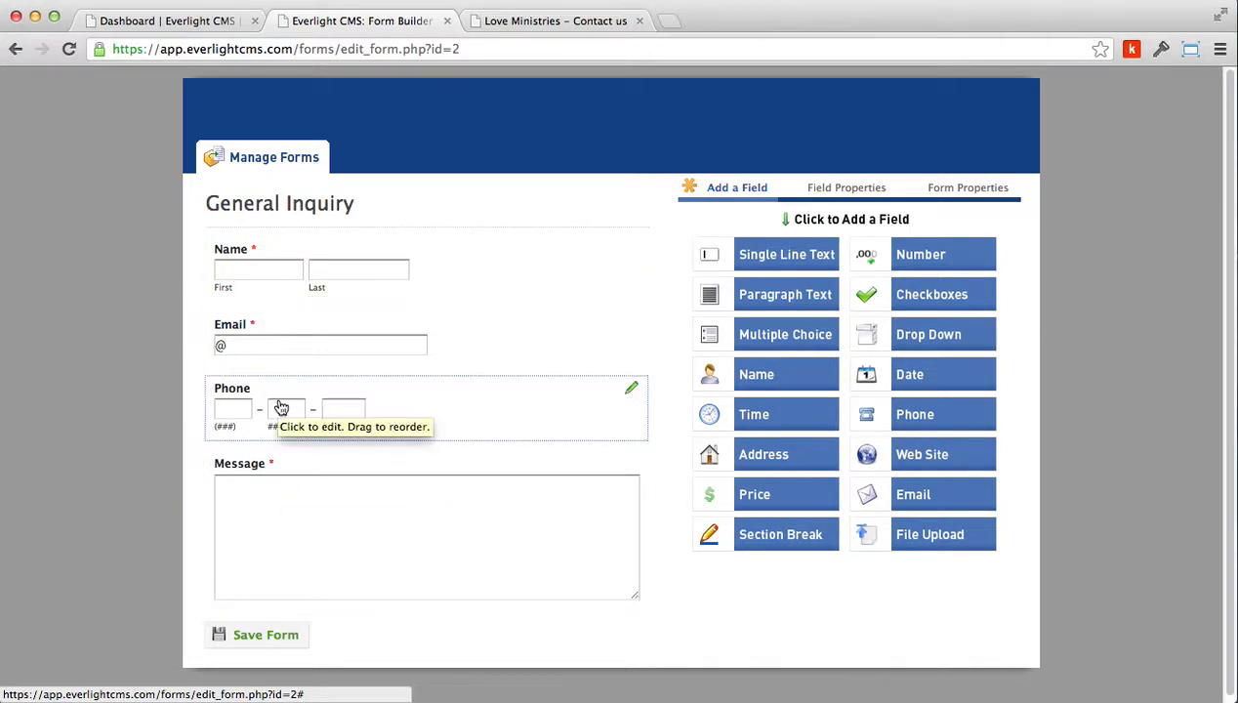
left_click(14, 49)
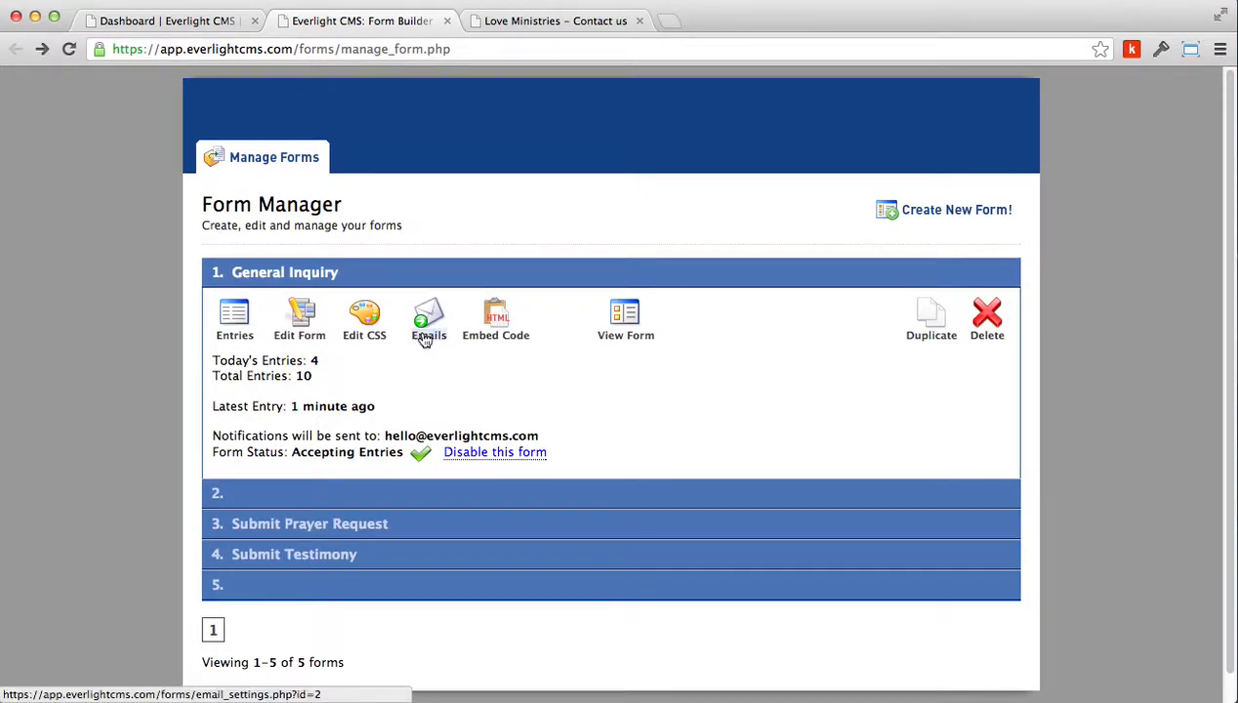
left_click(420, 493)
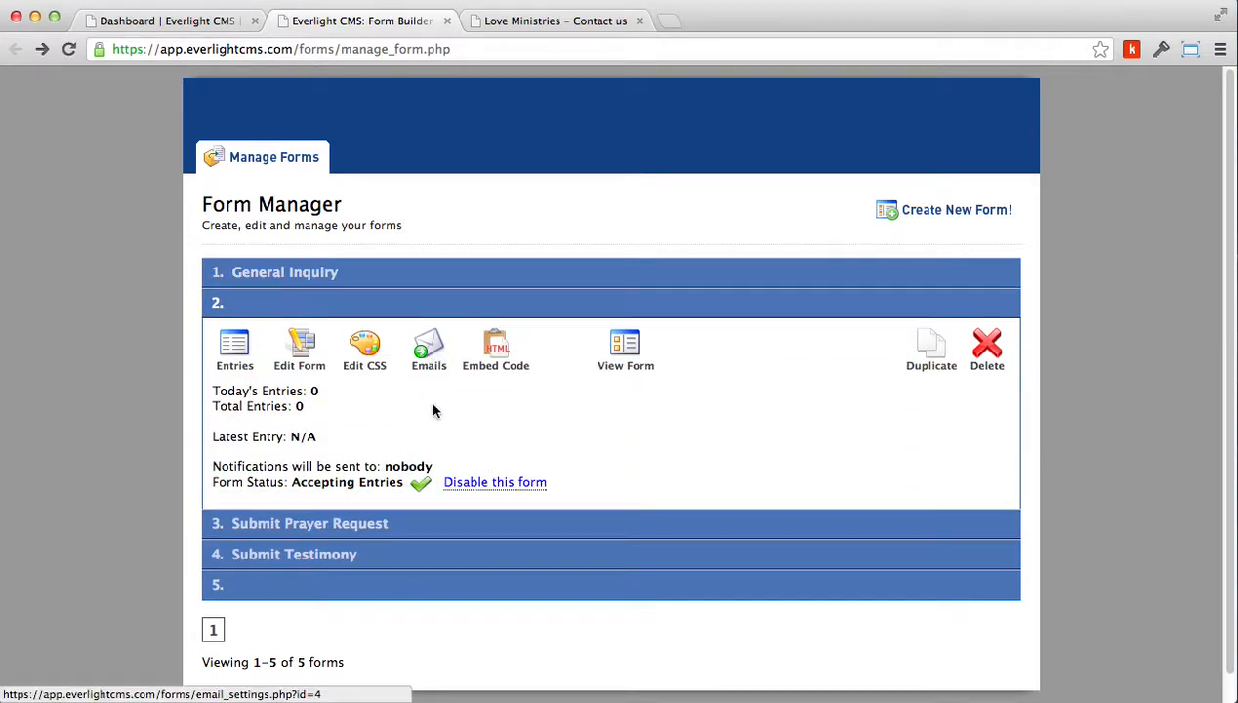
left_click(452, 519)
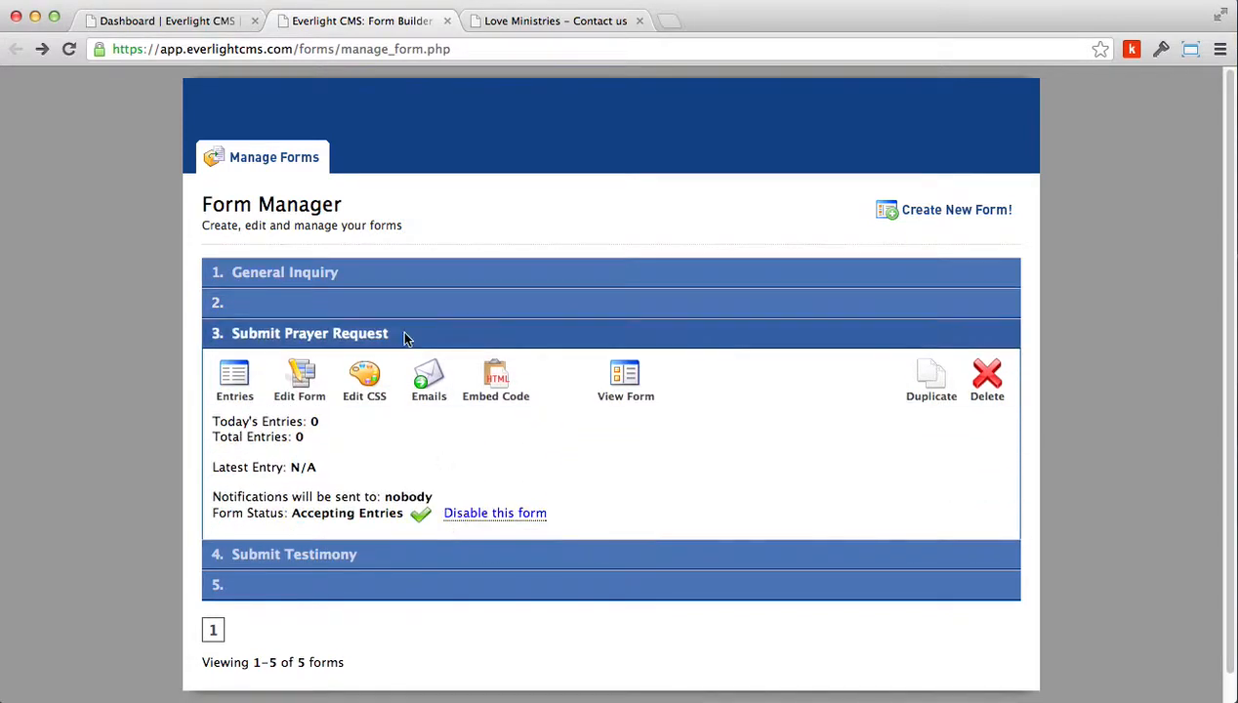
left_click(408, 308)
left_click(411, 282)
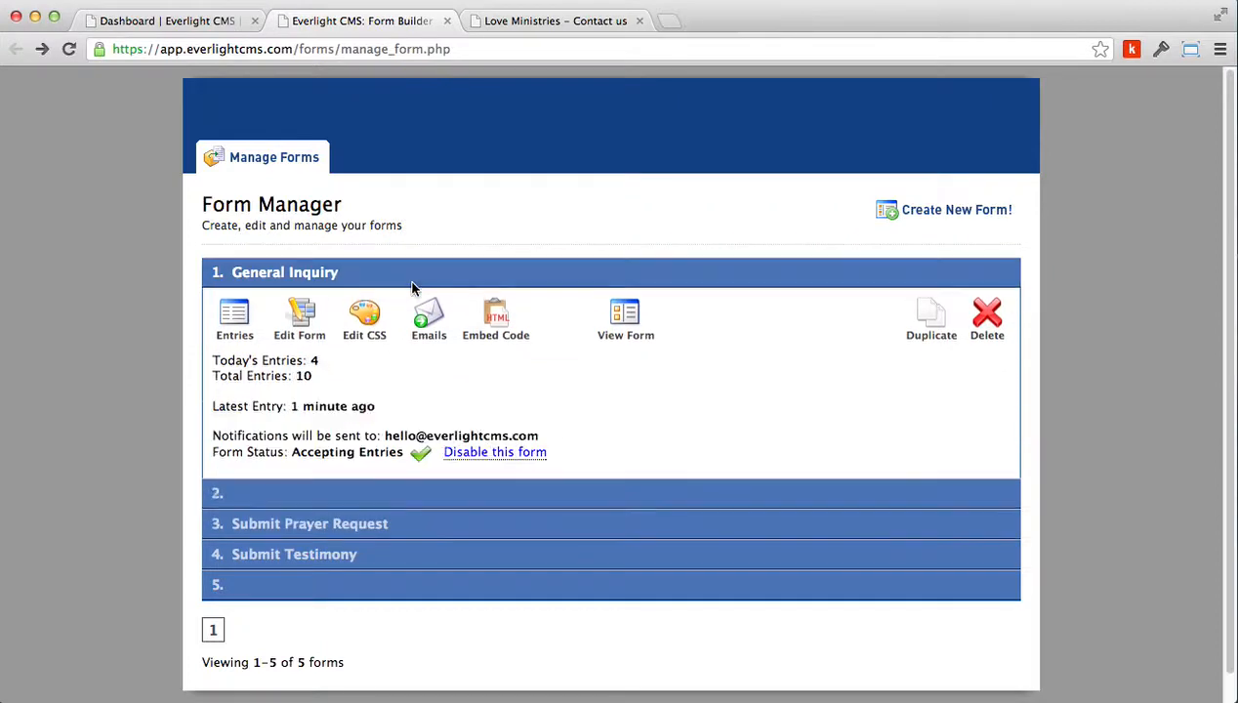
Open the General Inquiry form's email notification settings and expand the more options for your own notifications
left_click(438, 337)
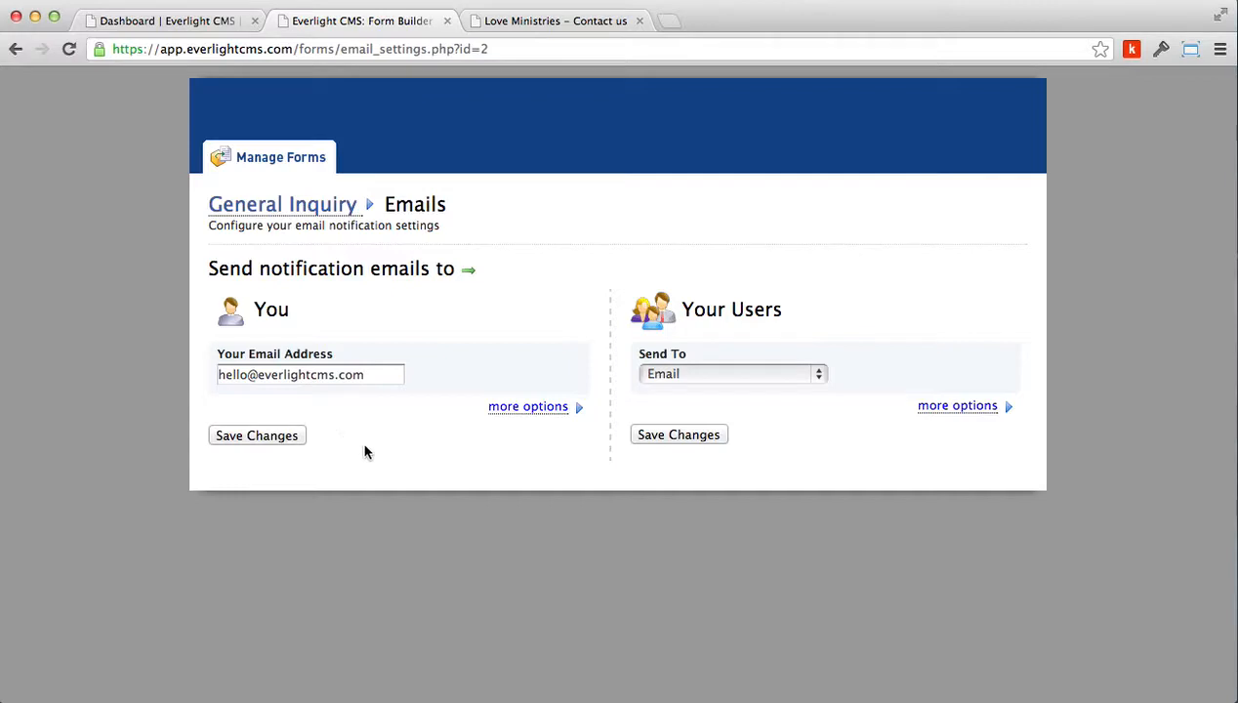
left_click(514, 406)
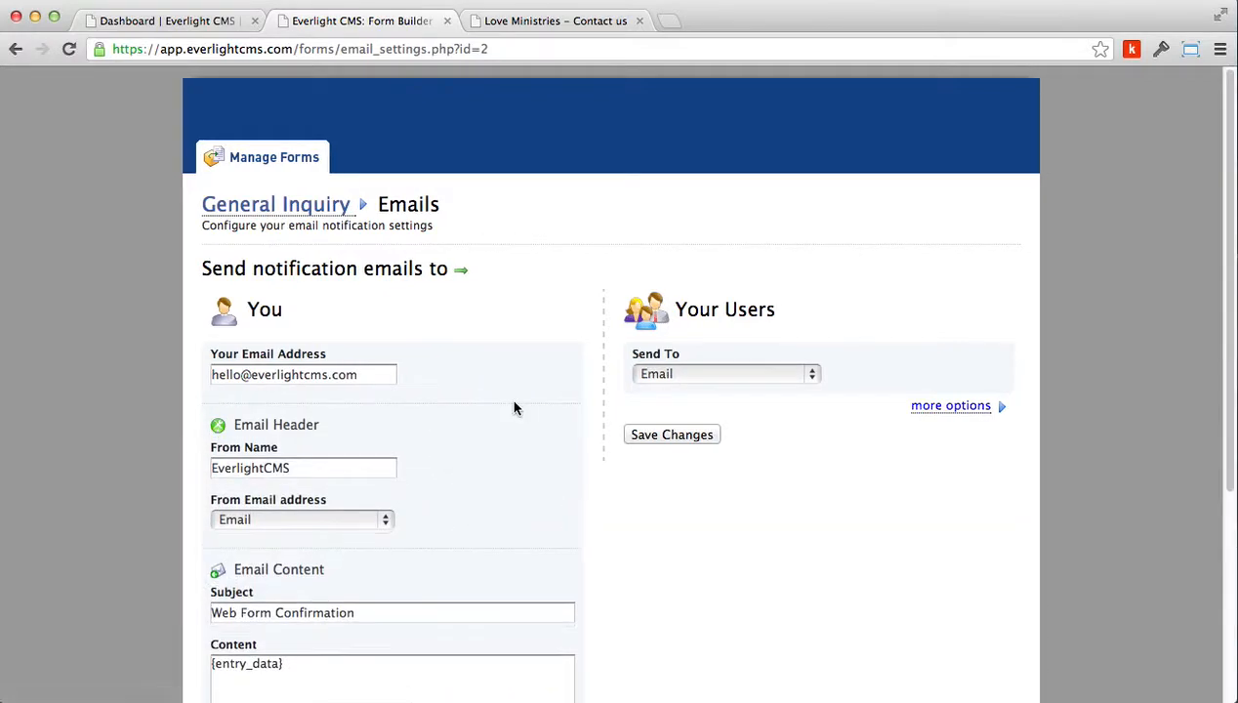
scroll(514, 453, "down", 1)
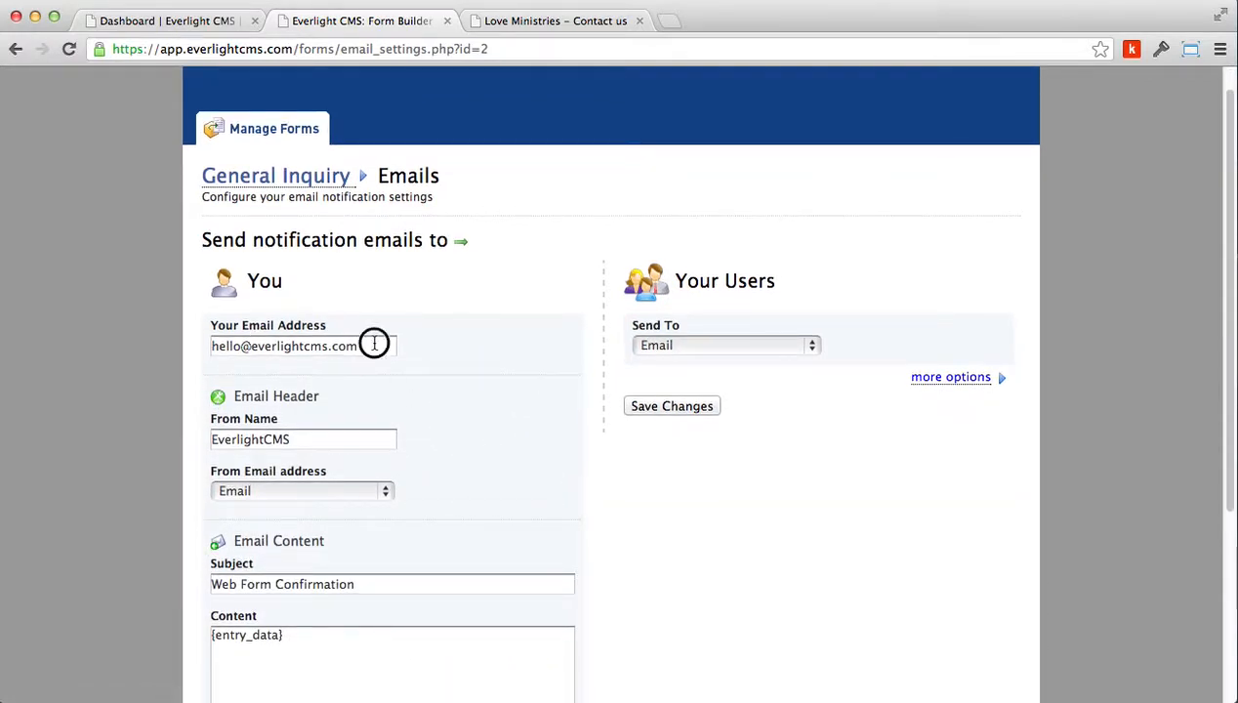
Examine your notification's email address, From Name and From Email address settings
left_click_drag(376, 345, 185, 345)
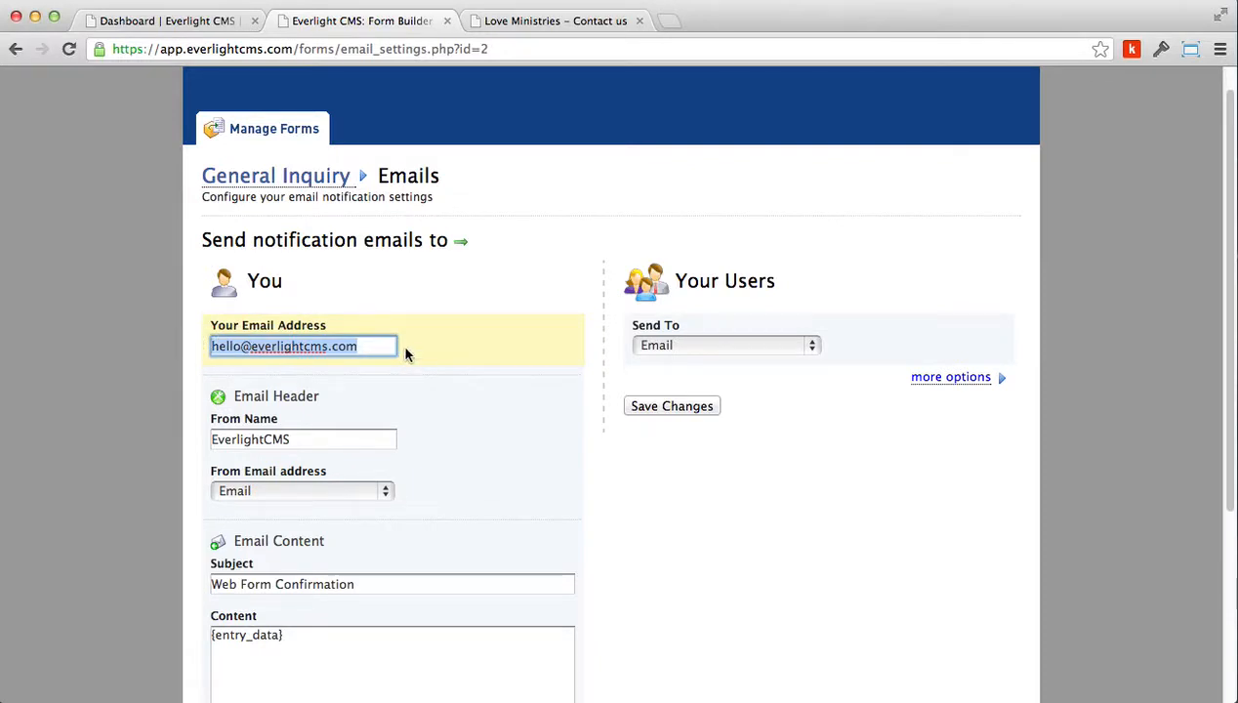
key("Tab")
scroll(454, 427, "down", 2)
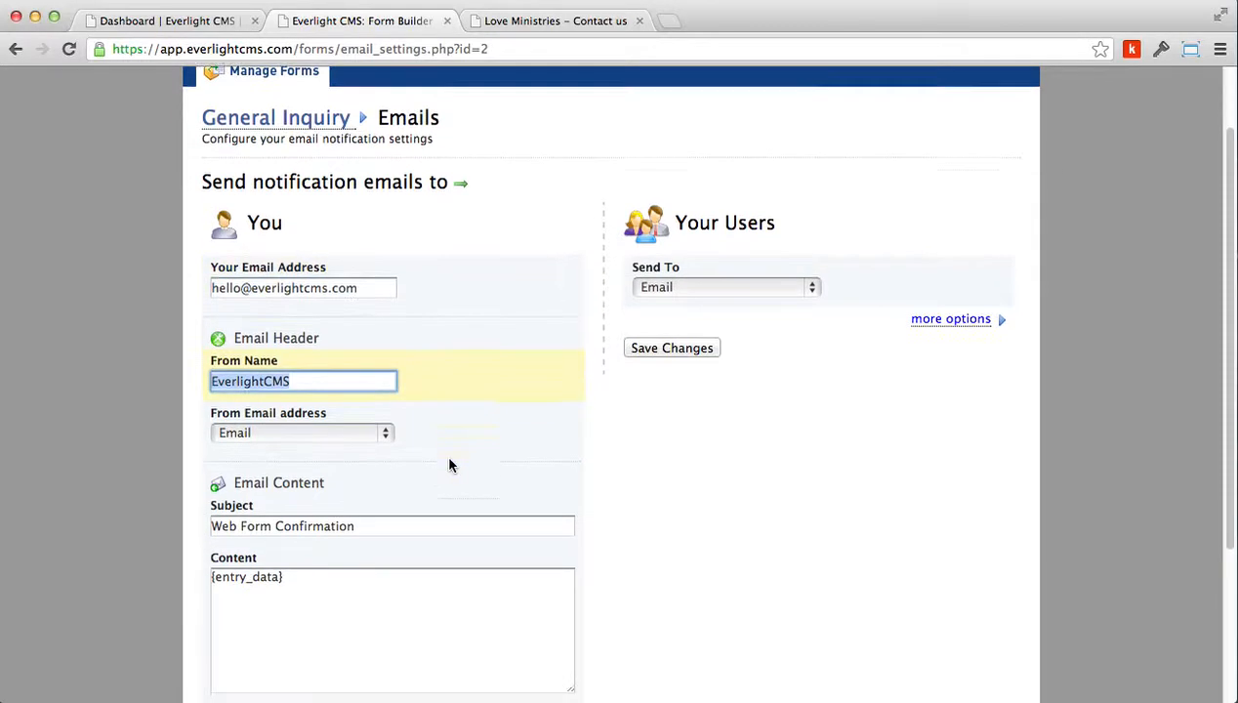
left_click(330, 384)
left_click_drag(294, 378, 194, 378)
key("Down")
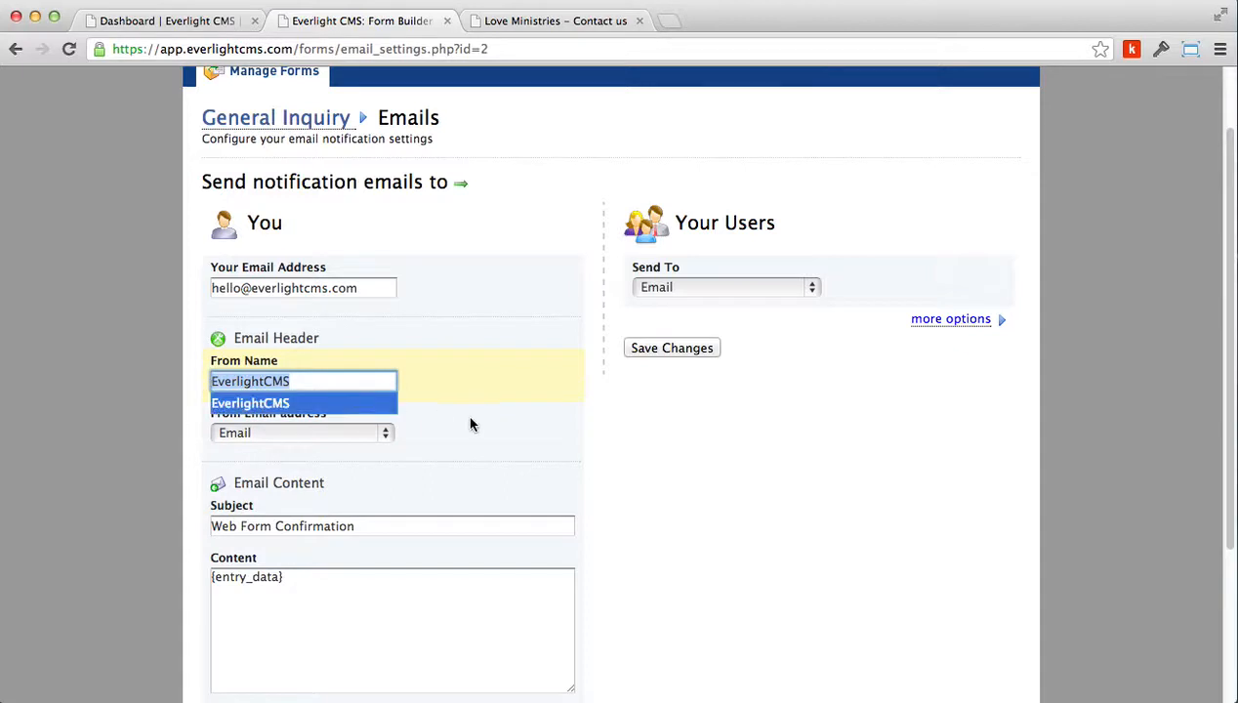
key("Tab")
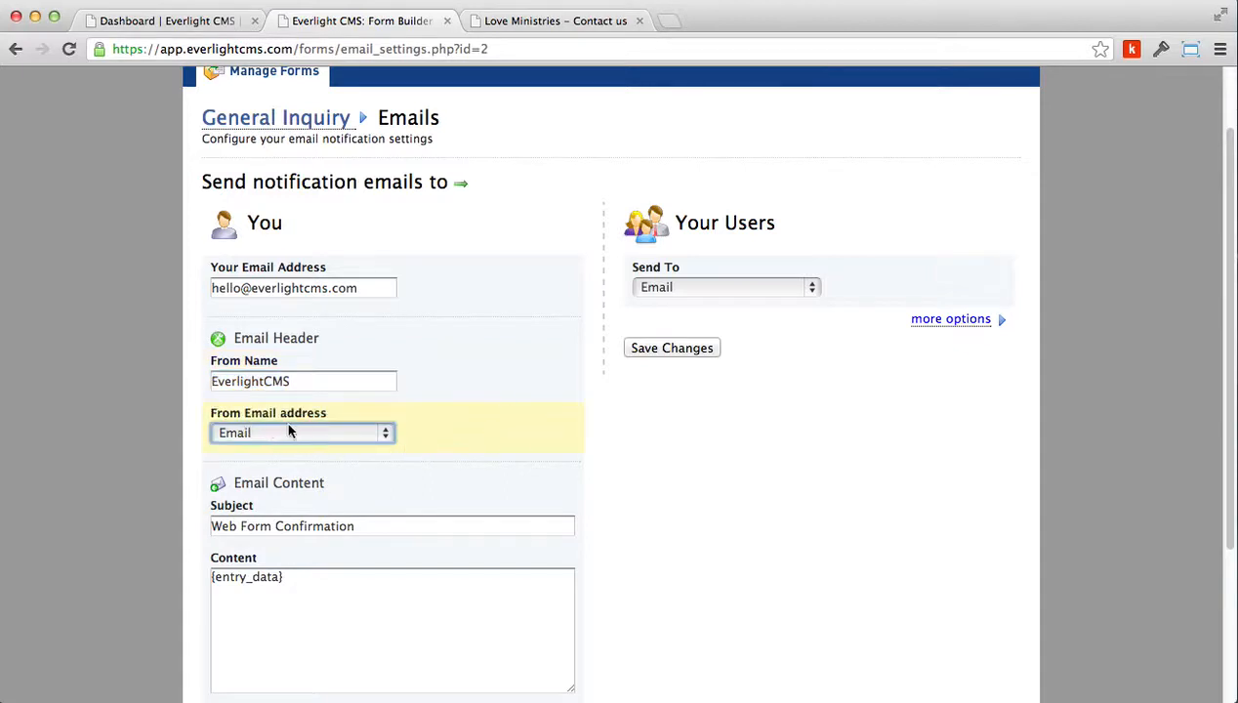
left_click(332, 435)
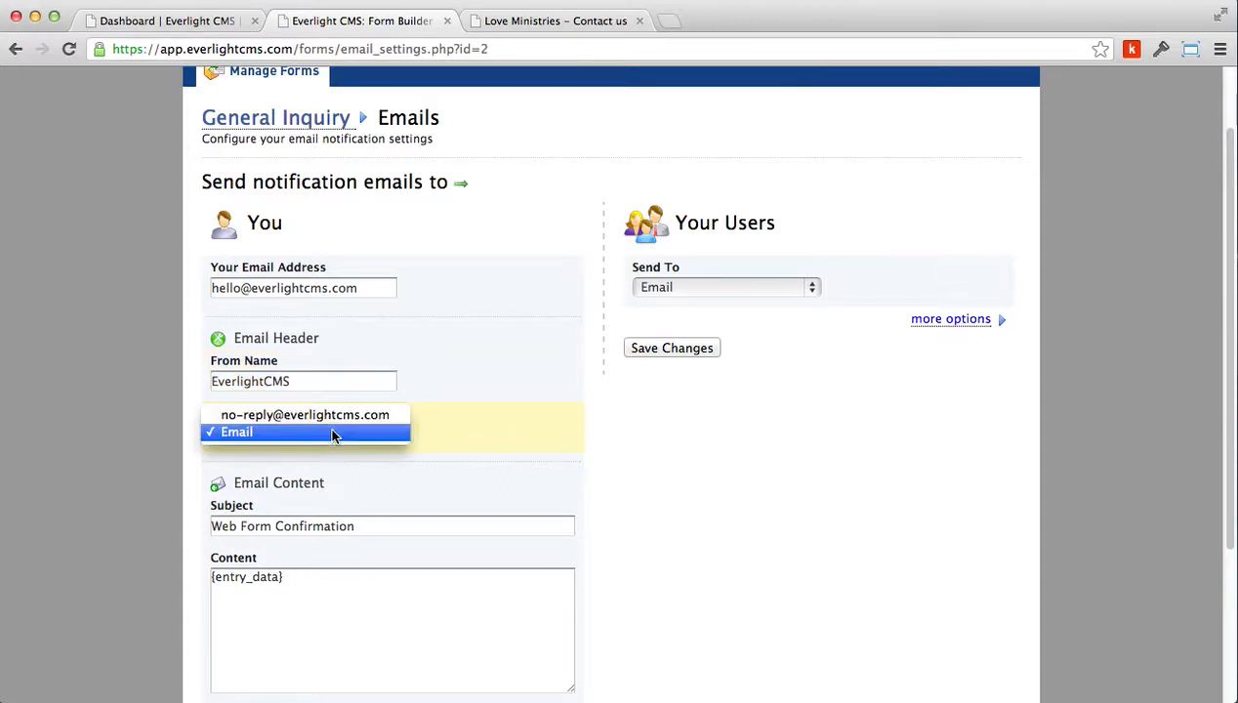
left_click(461, 425)
left_click(273, 437)
left_click(247, 435)
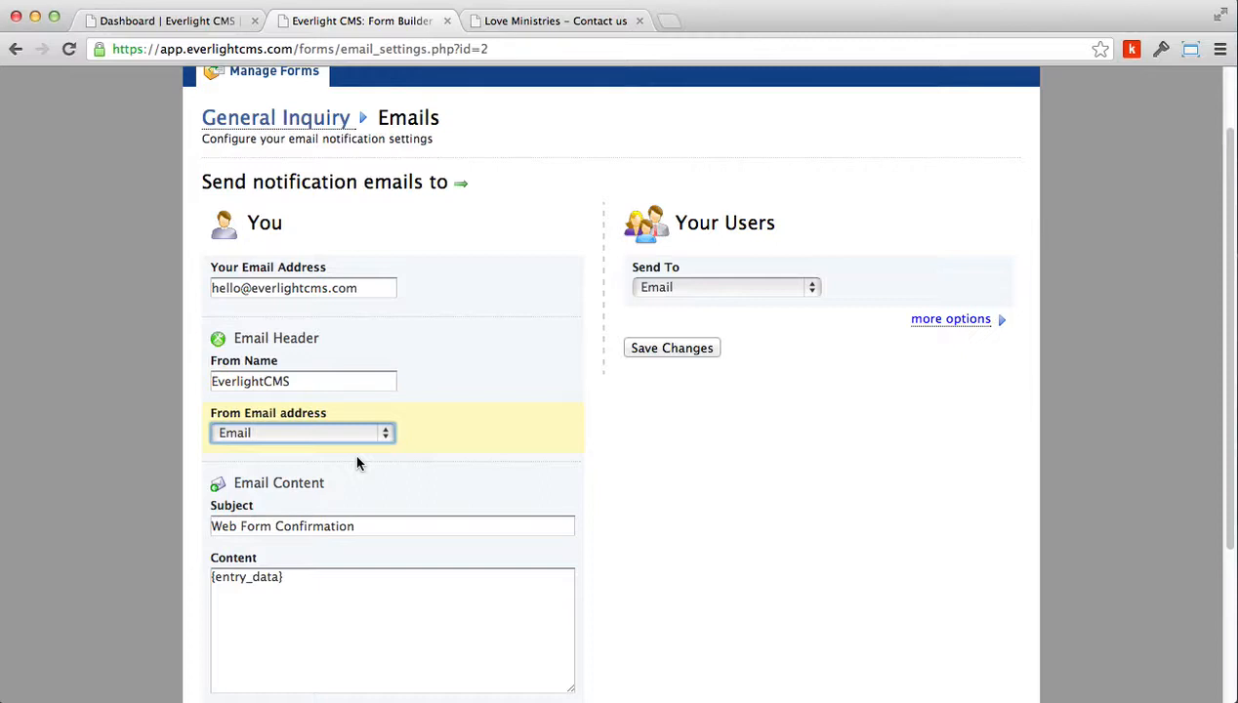
scroll(400, 546, "down", 3)
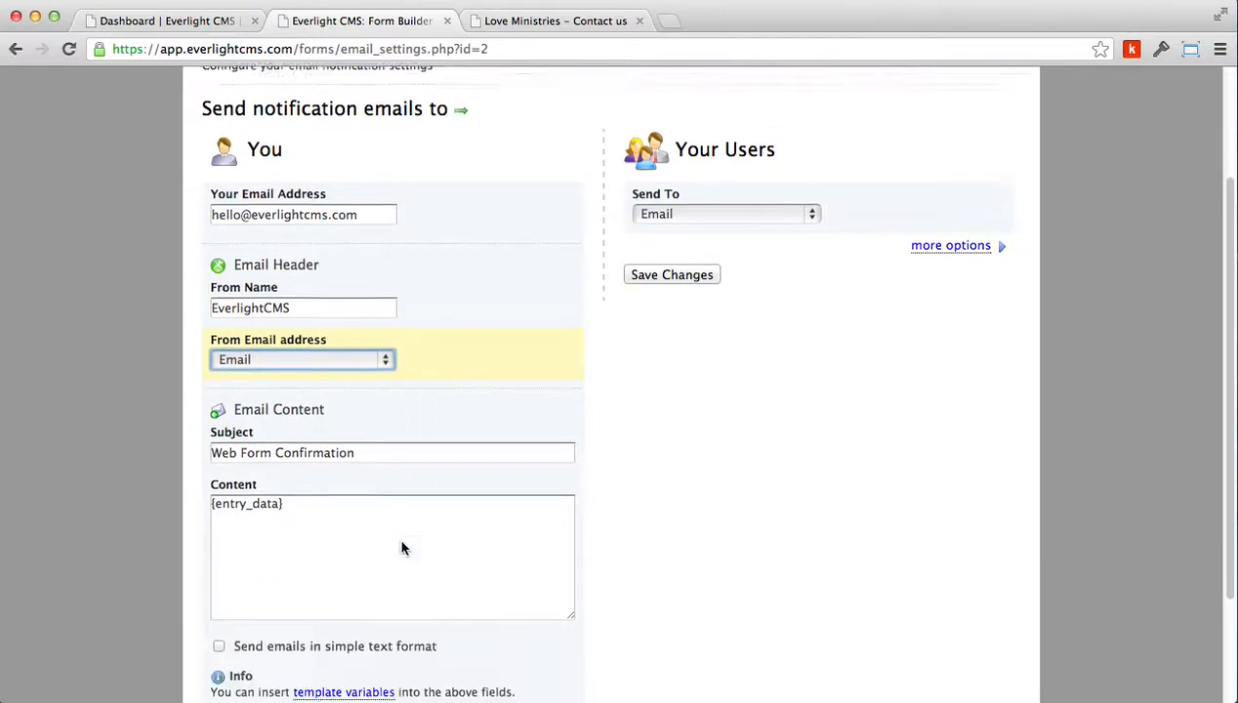
scroll(395, 544, "up", 2)
Review your notification's subject and content, then save the notification settings
left_click_drag(379, 486, 215, 486)
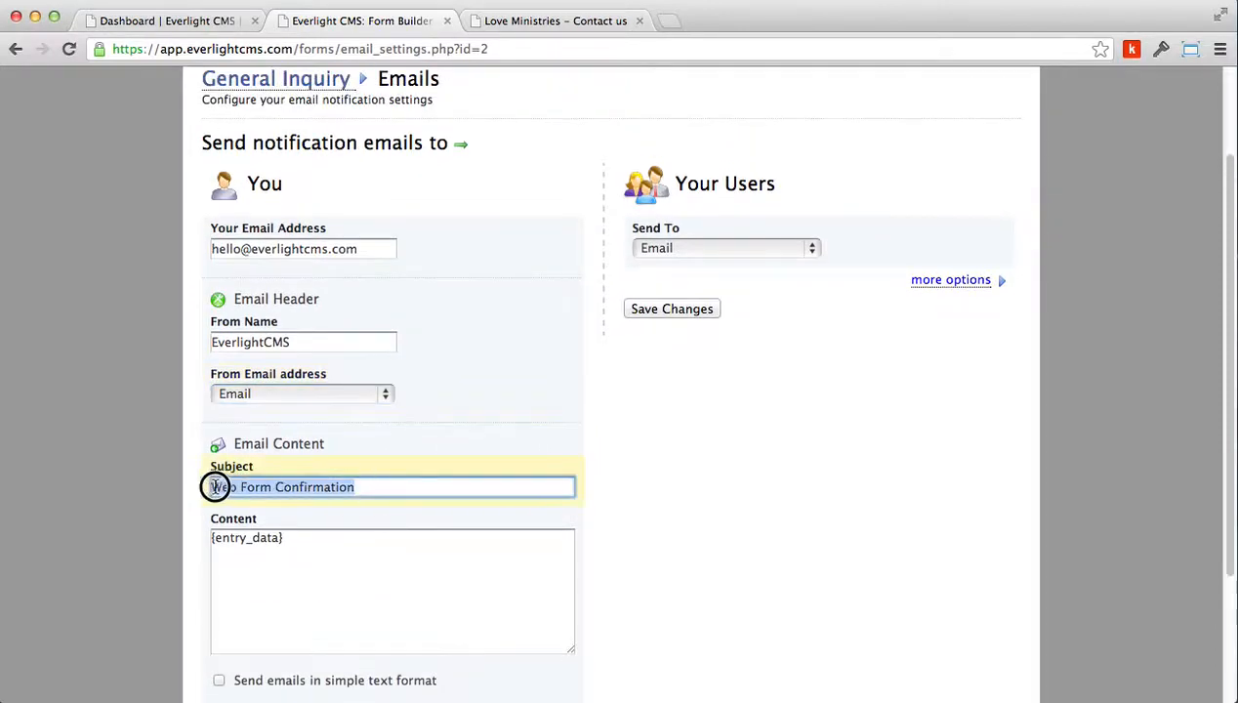
left_click(310, 561)
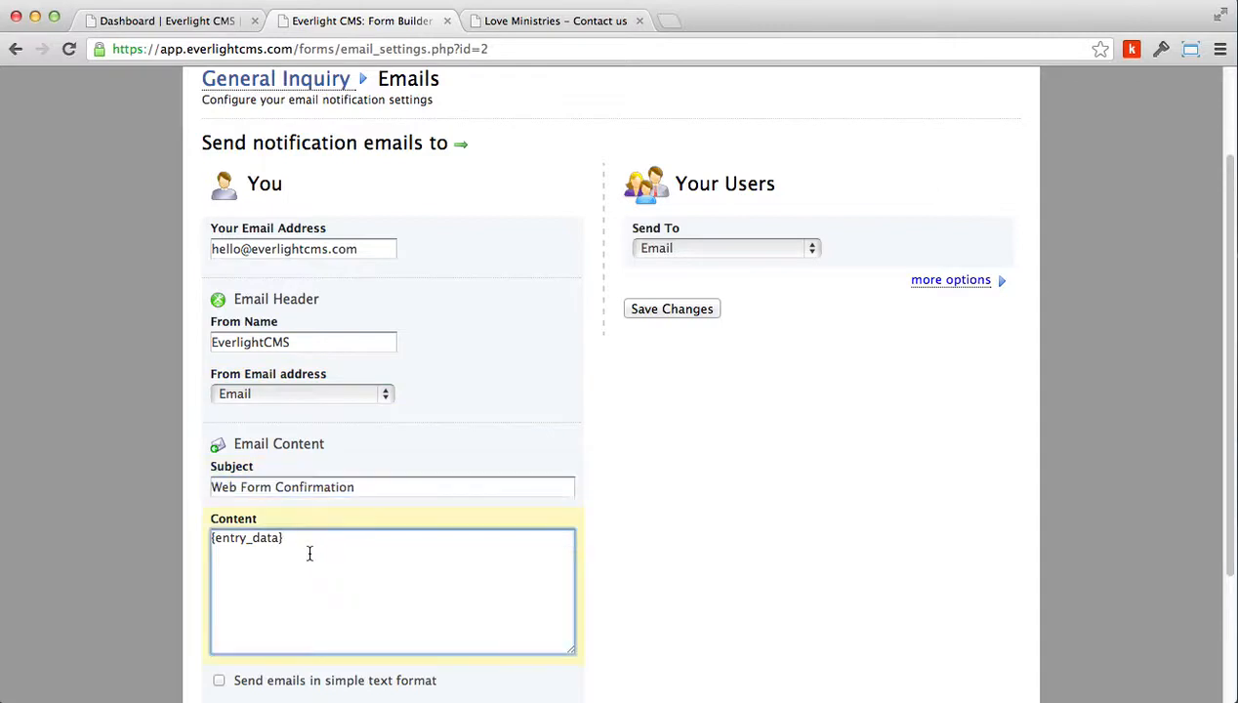
left_click(308, 537)
left_click_drag(307, 537, 198, 552)
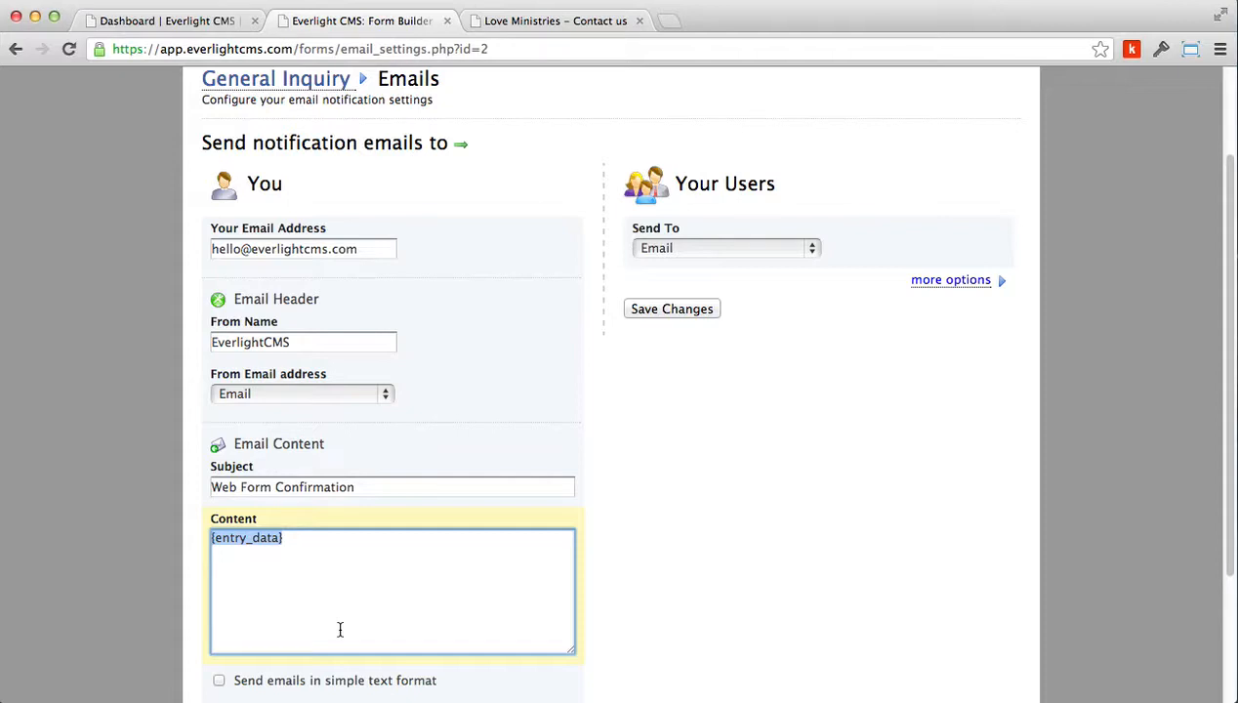
scroll(339, 630, "down", 3)
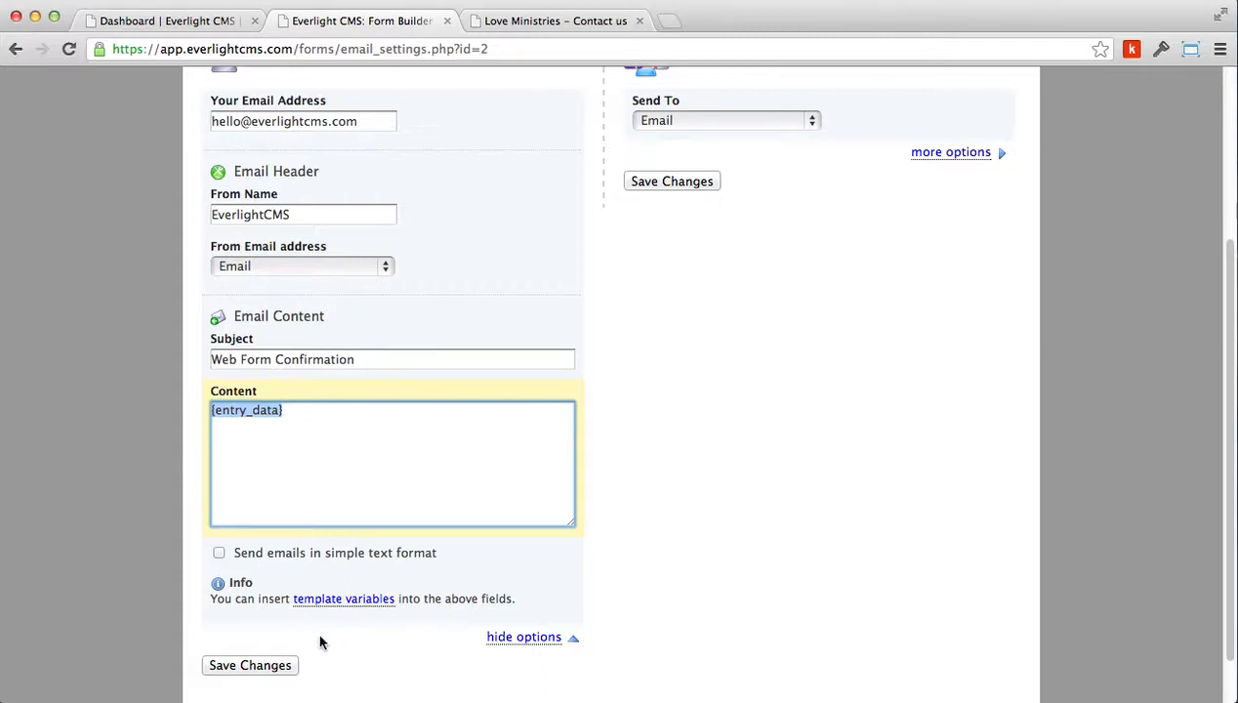
left_click(270, 672)
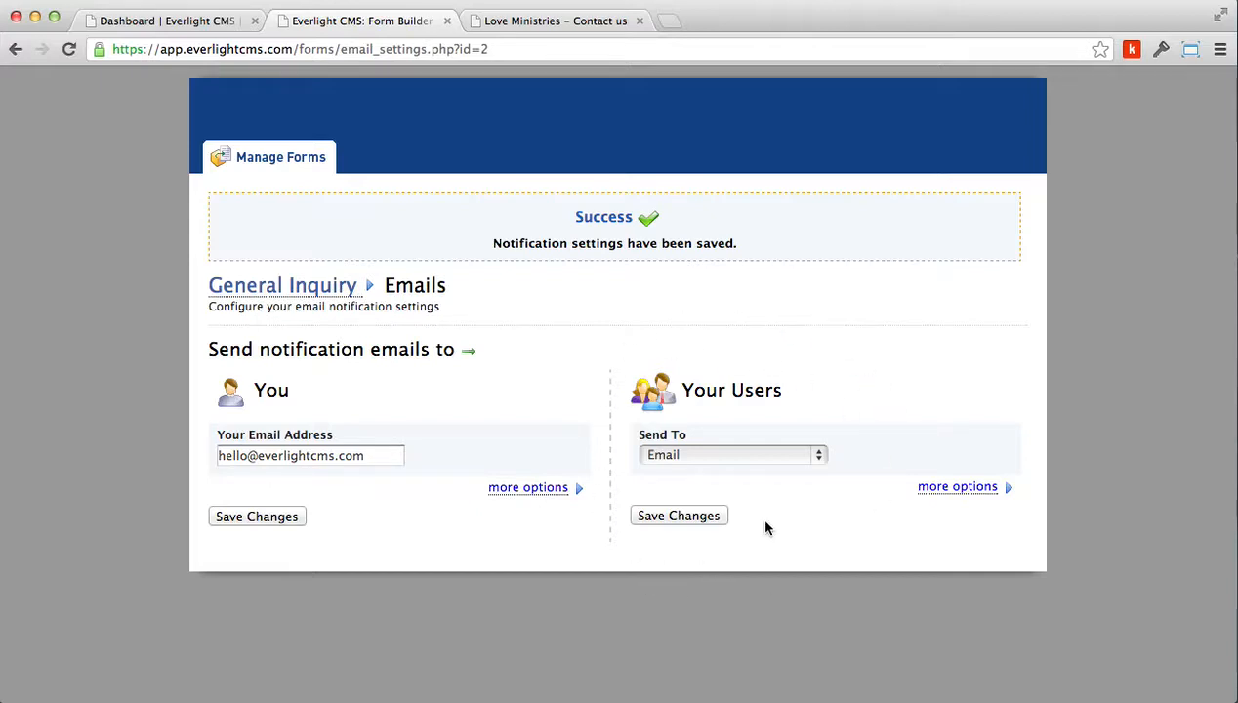
Set the users' Send To field to Email and expand the more options for user notifications
left_click(749, 456)
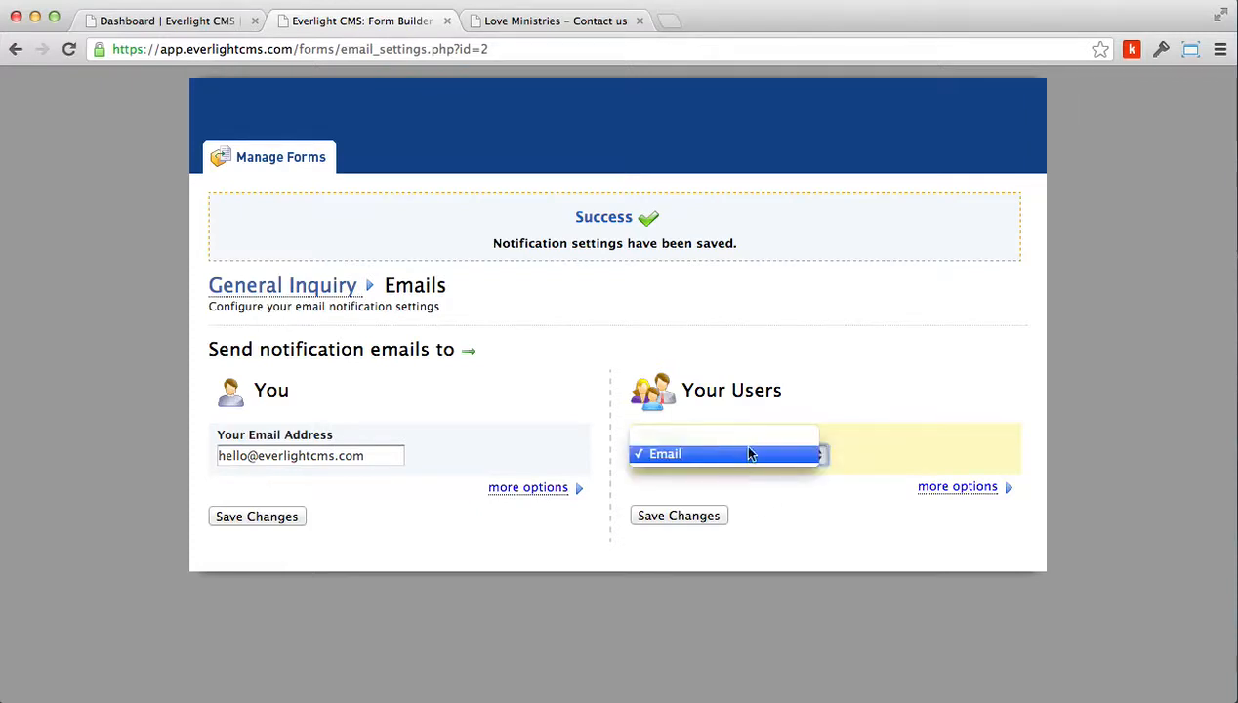
left_click(738, 435)
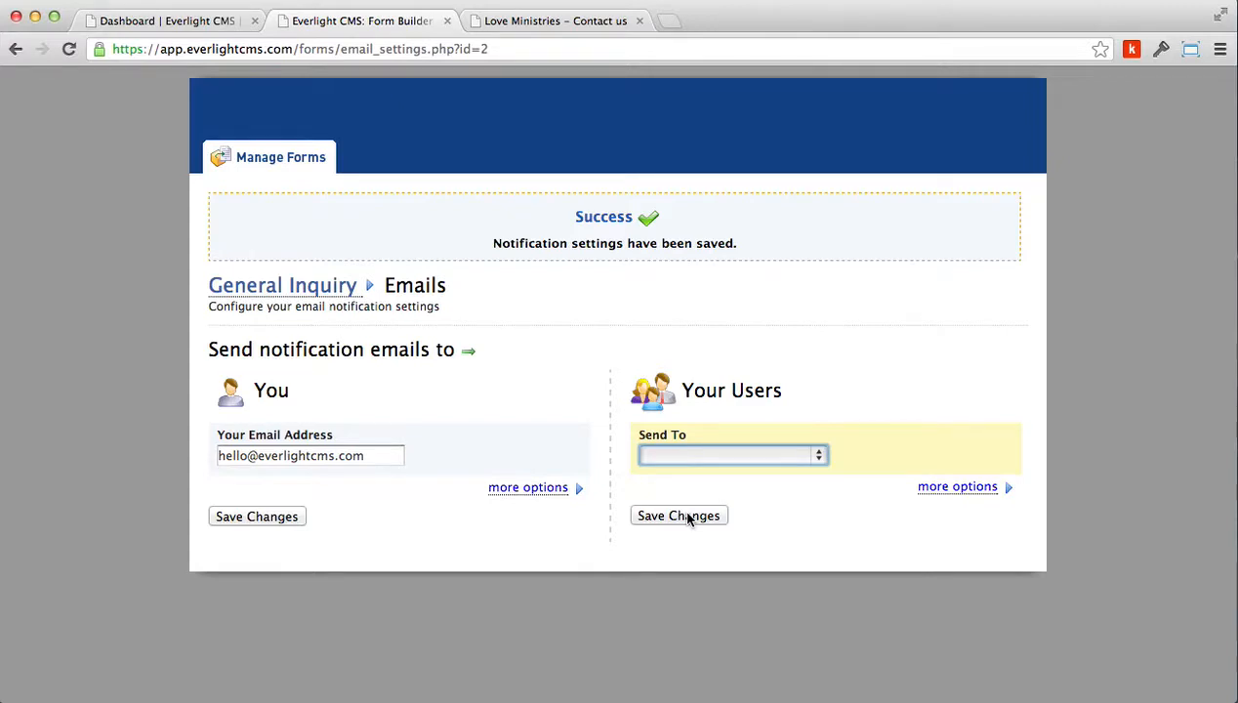
left_click(955, 490)
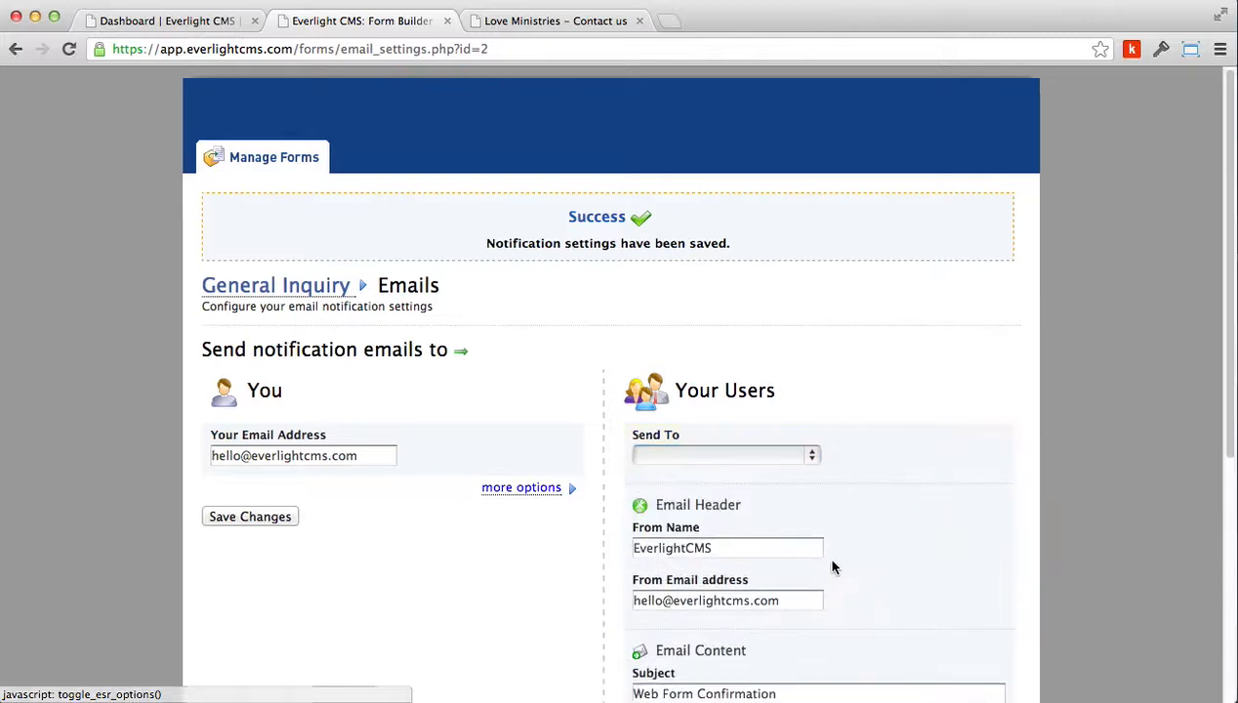
left_click(797, 459)
left_click(797, 469)
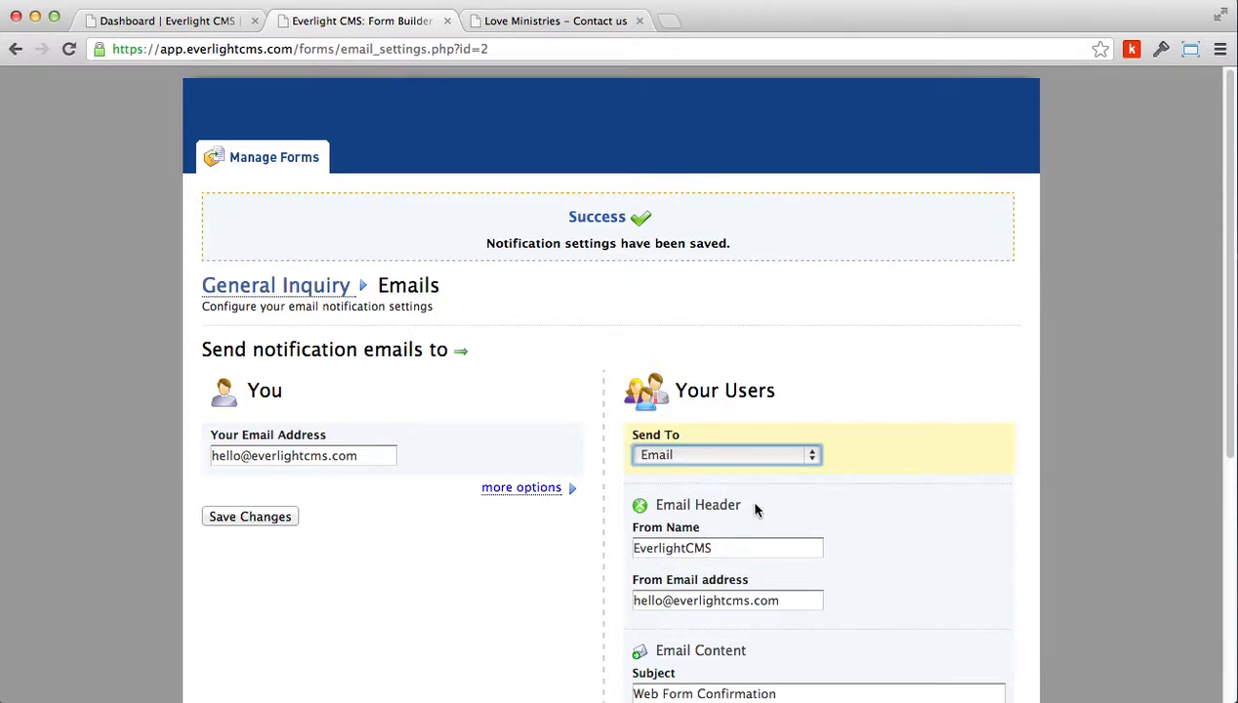
Examine the user notification's From Name, From Email address and Subject fields
scroll(757, 514, "down", 2)
left_click(733, 473)
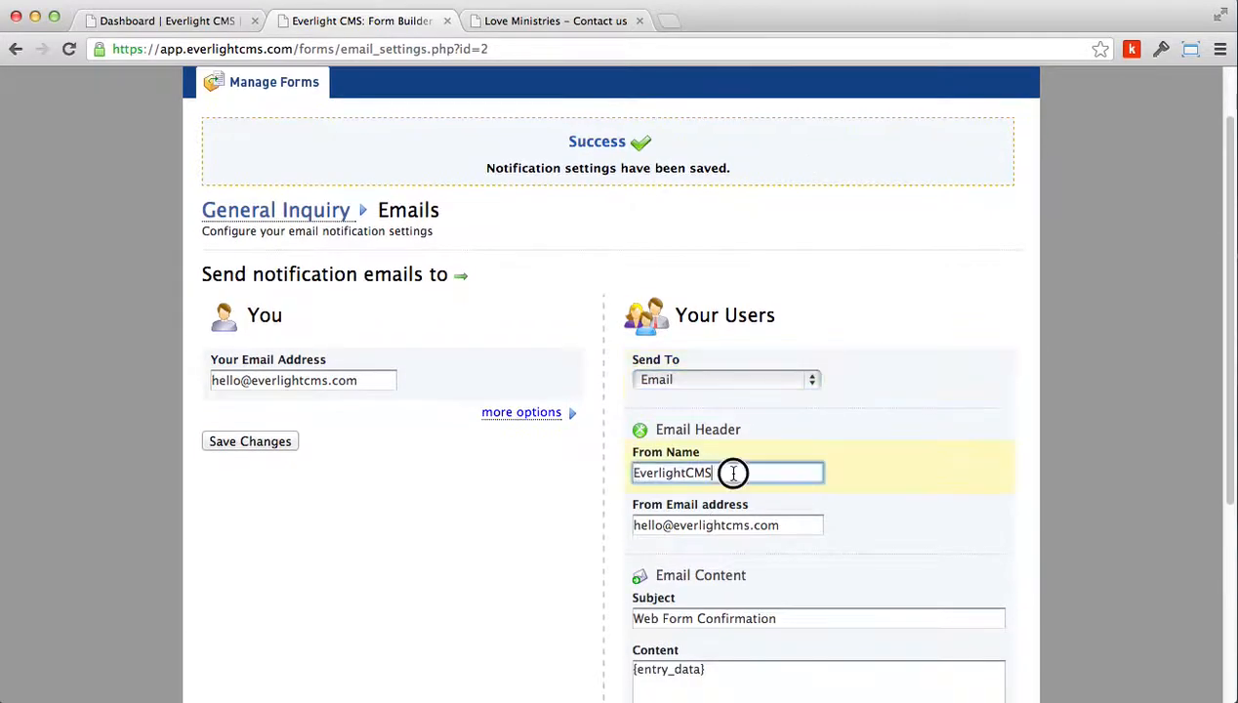
left_click_drag(733, 472, 603, 478)
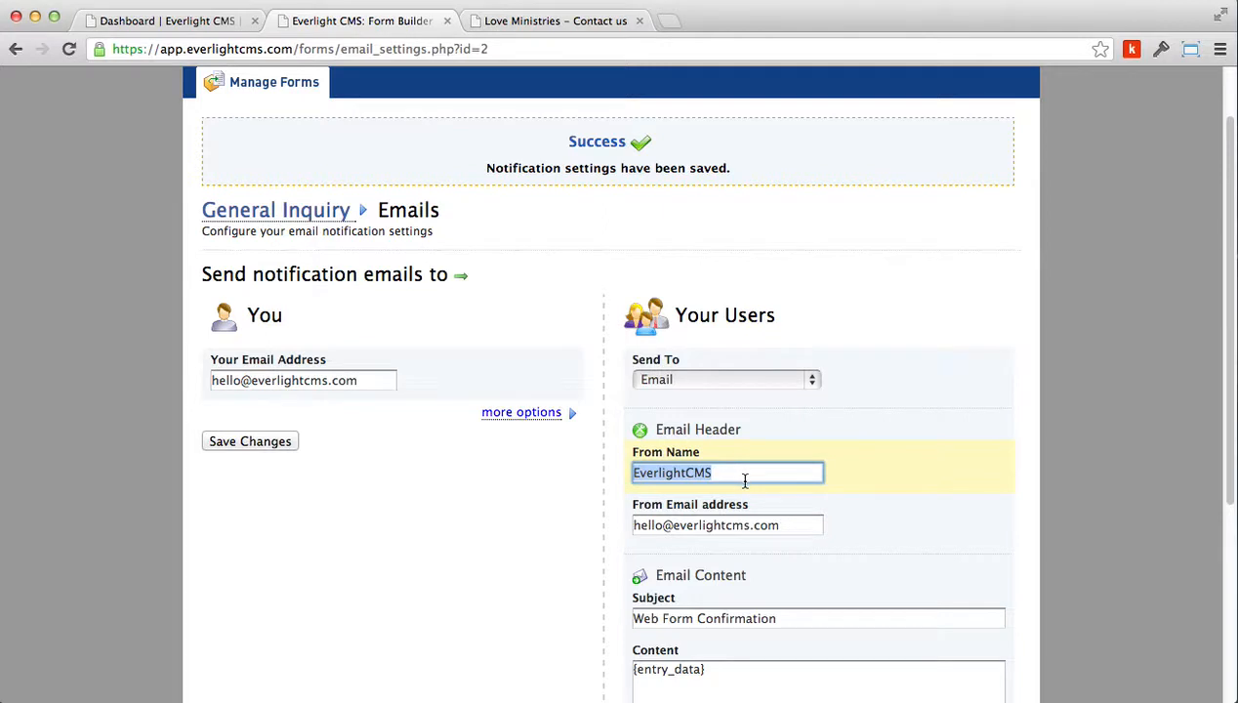
left_click(802, 525)
left_click_drag(798, 524, 592, 522)
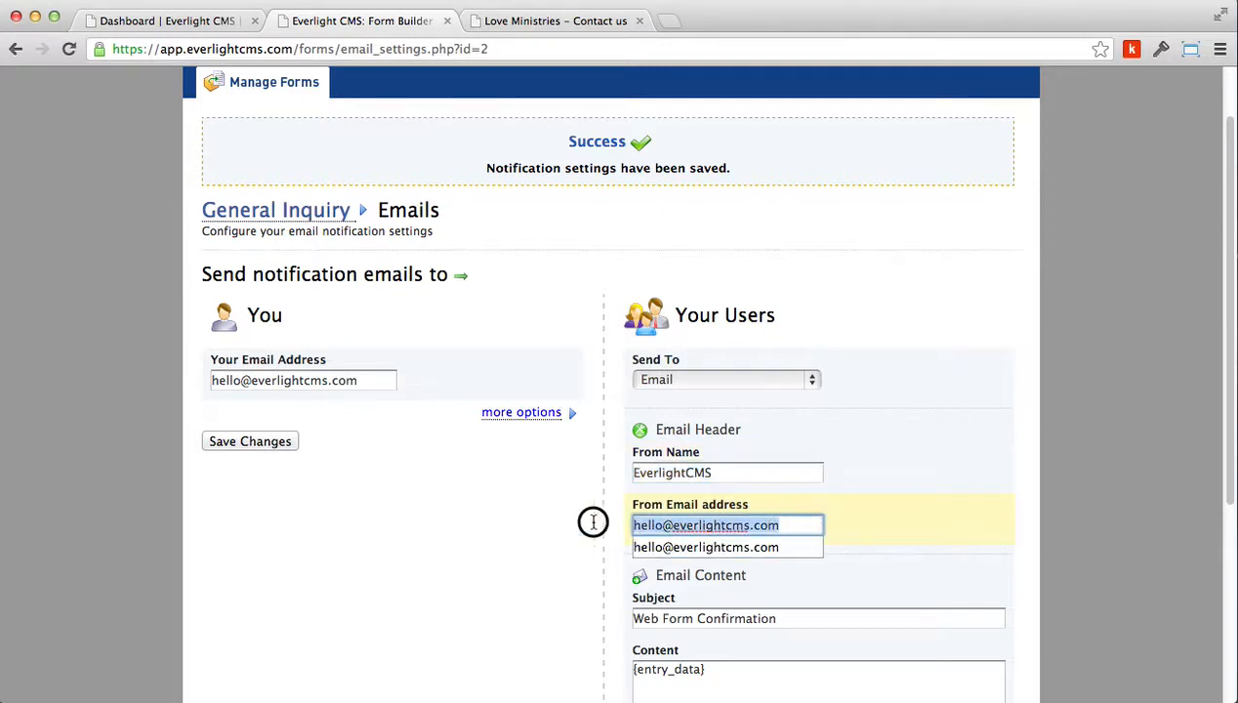
left_click(858, 499)
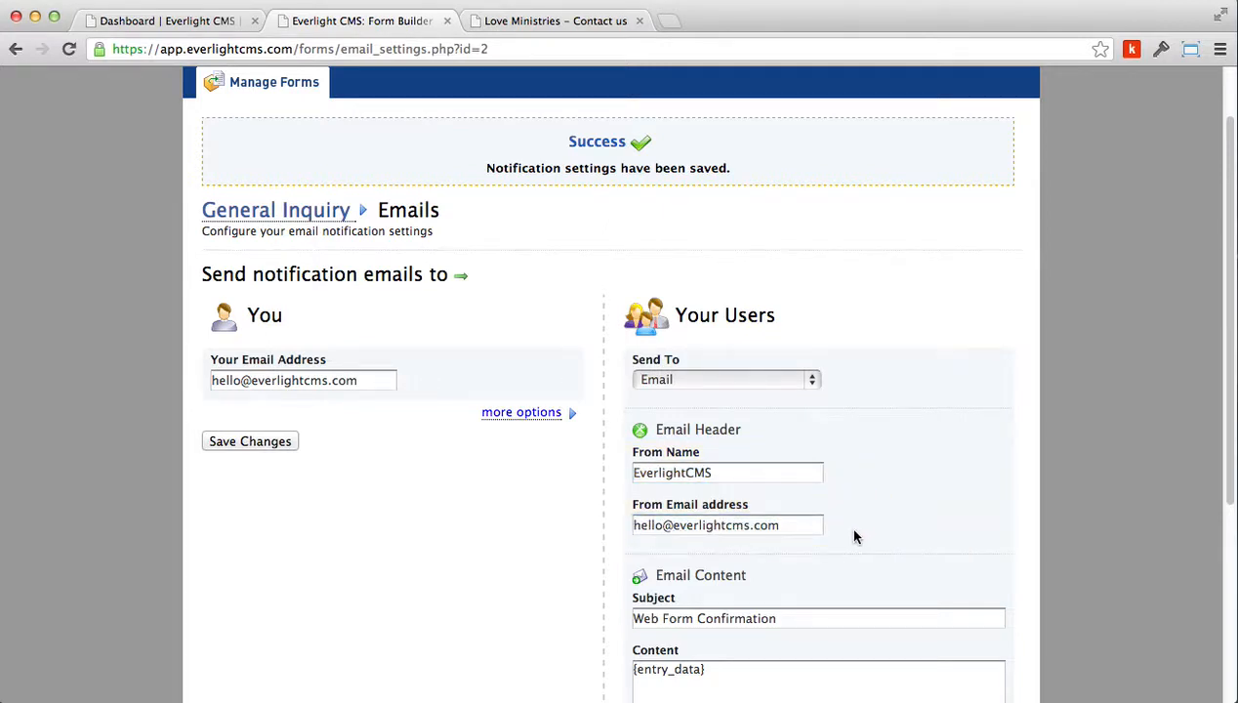
scroll(854, 536, "down", 2)
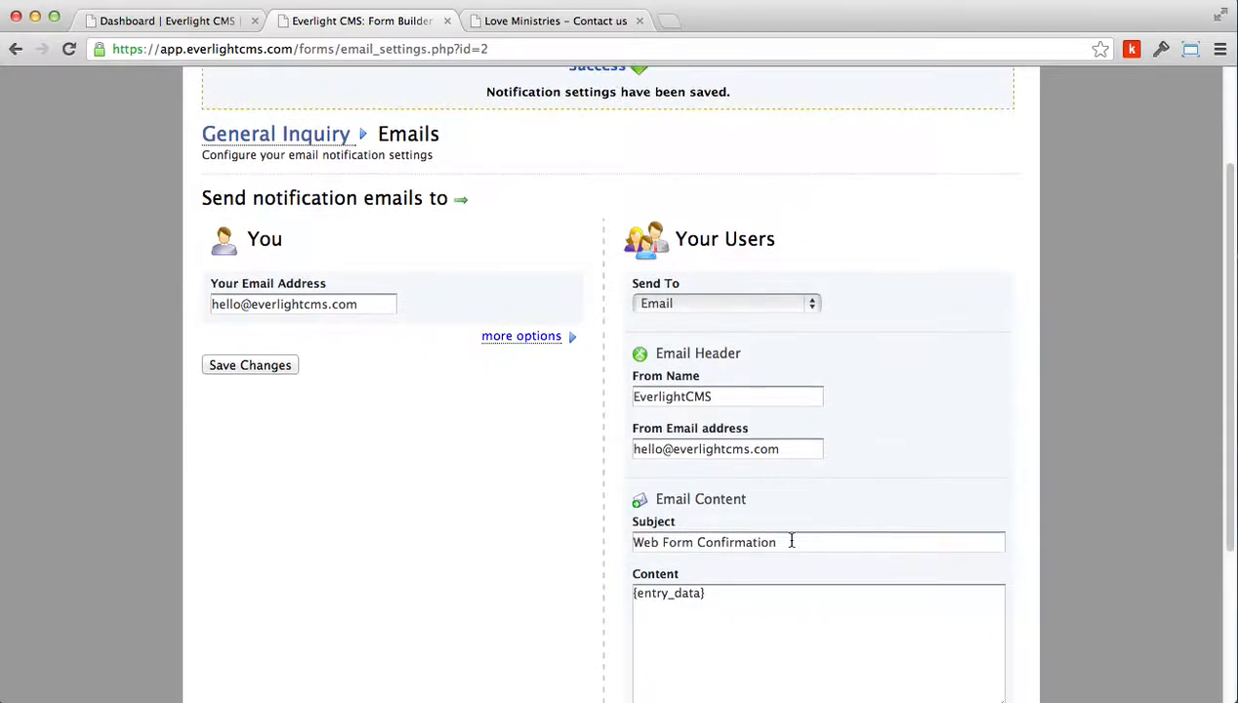
scroll(791, 541, "down", 1)
scroll(790, 540, "down", 3)
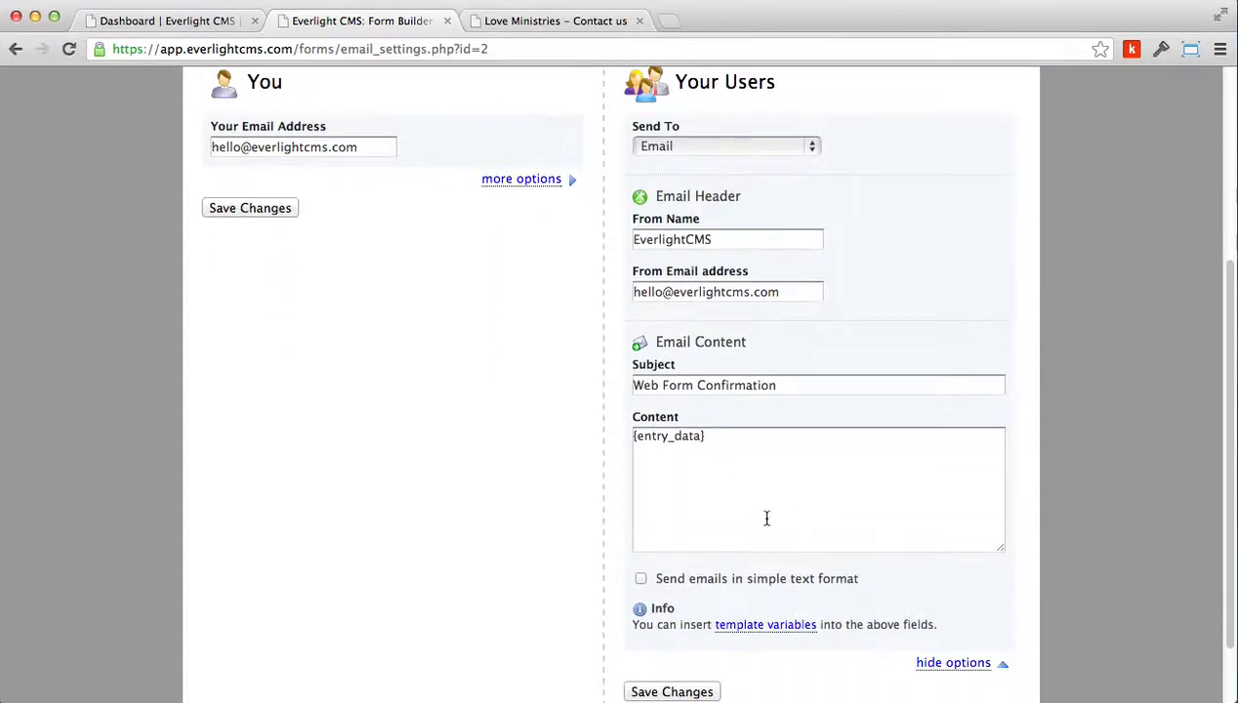
Replace the user notification content with 'Hello,', 'Thanks for Filling out our form.' and the sender's name as signature
left_click(710, 436)
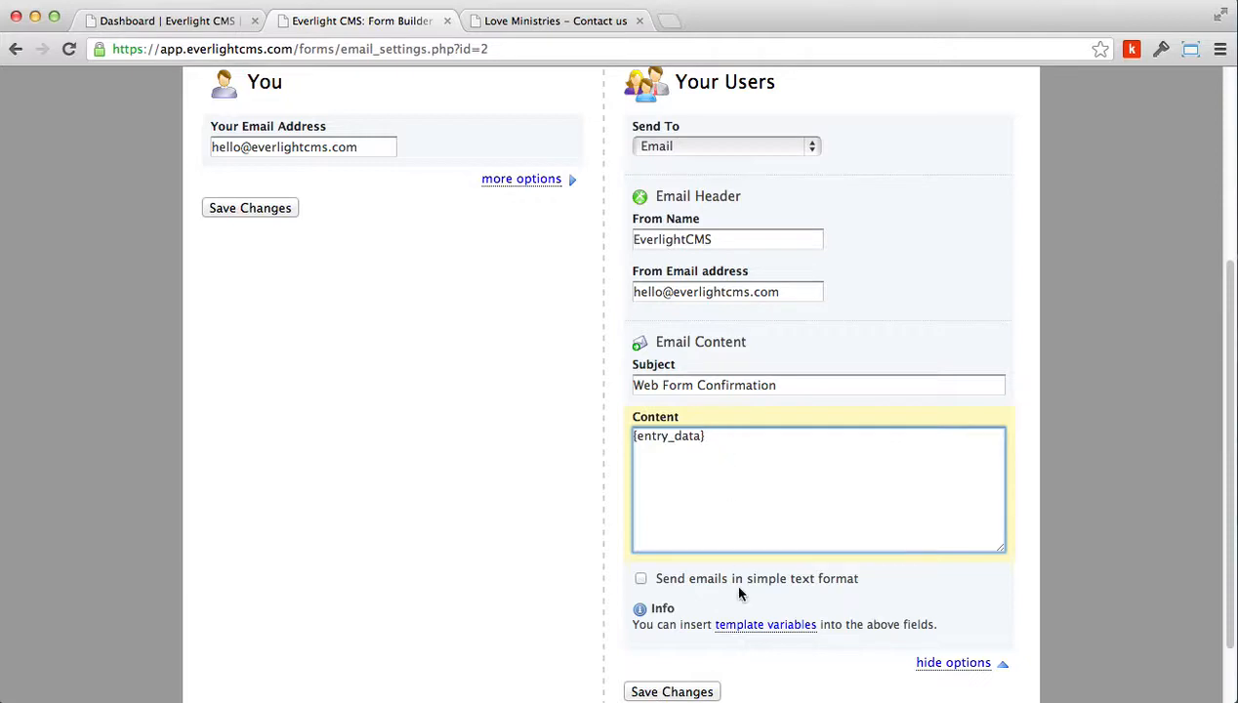
left_click_drag(719, 437, 577, 439)
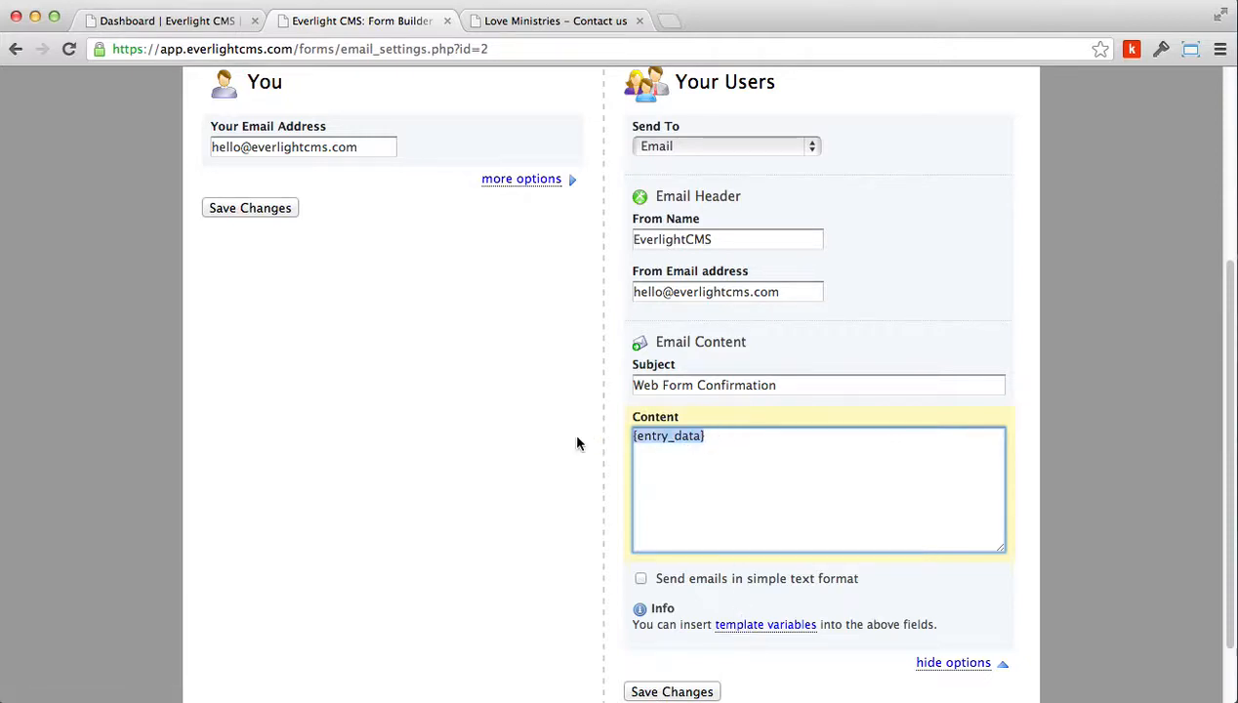
key("BackSpace")
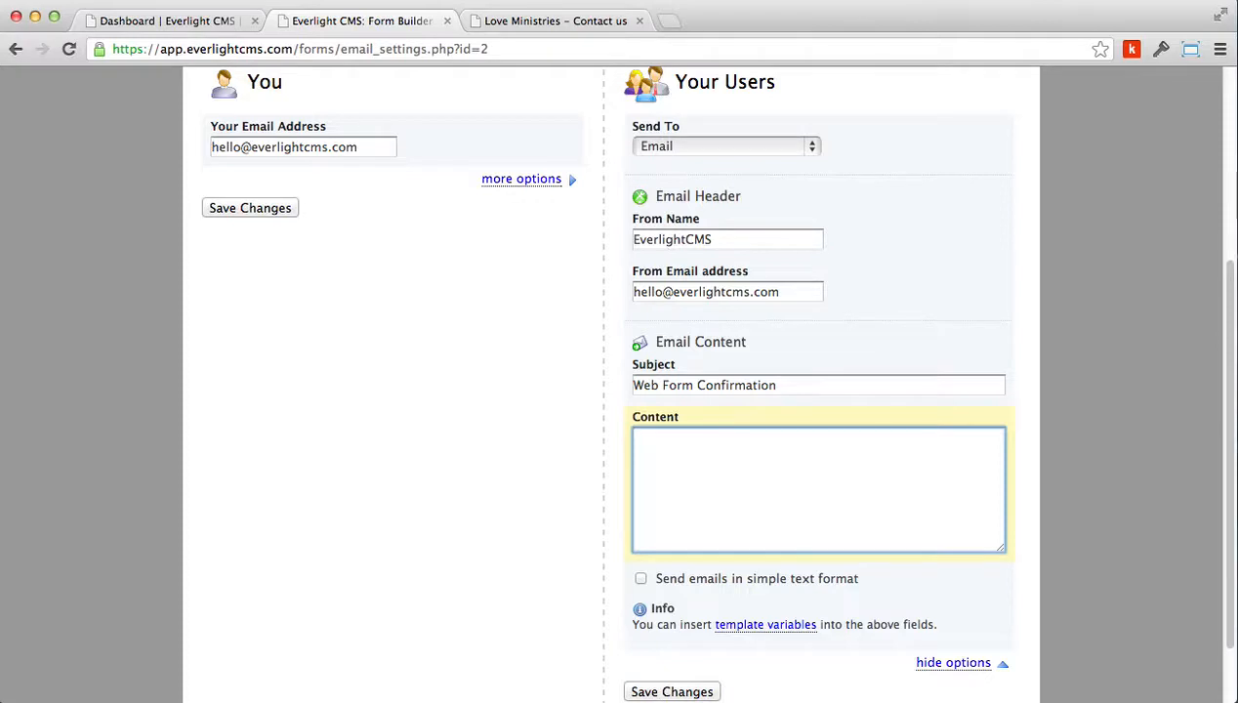
type("Hello,")
key("Return")
key("Return")
type("Thanks for Filling")
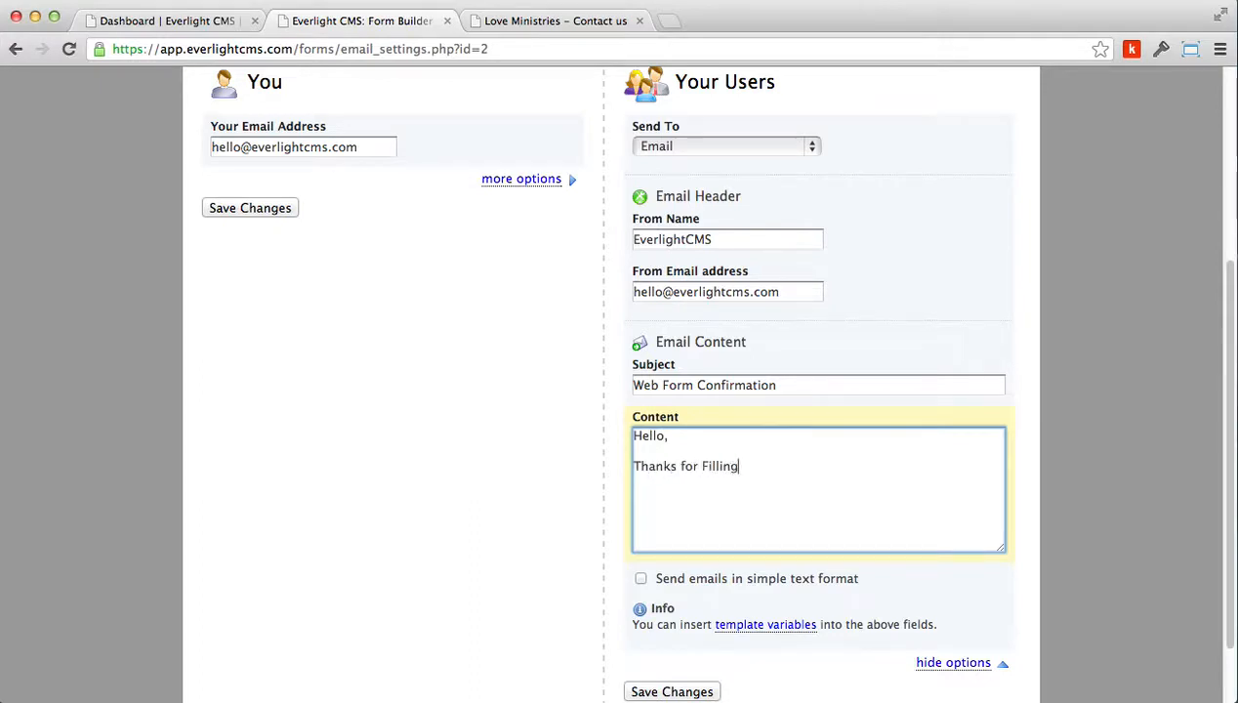
type(" out our form.  Shane Calhoun")
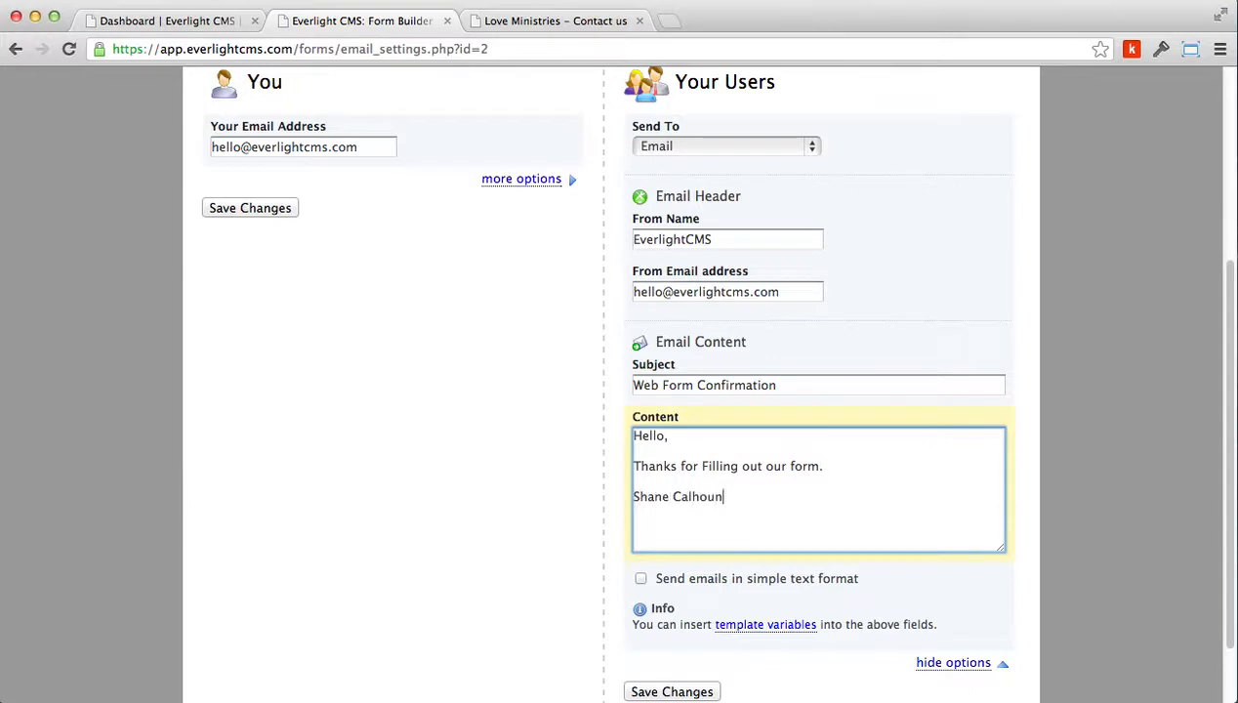
Add the company name EverlightCMS on a new line beneath the signature in the user notification content
key("Return")
type("EverlightCMS")
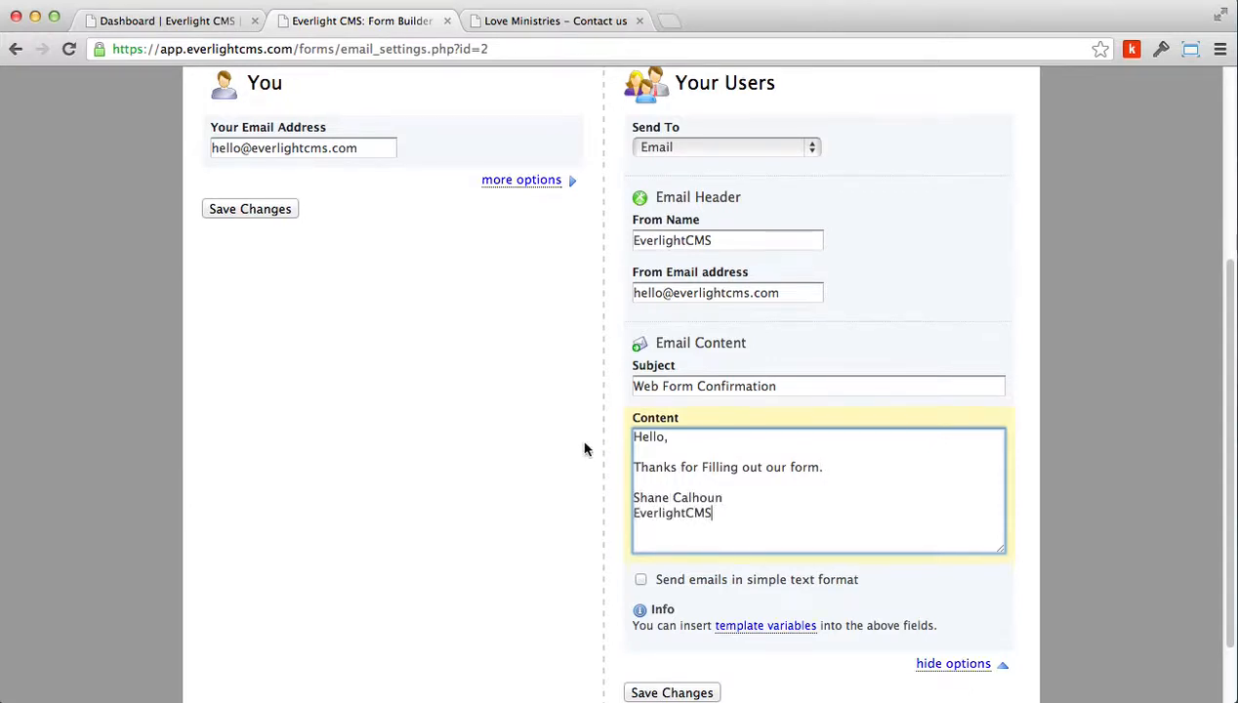
left_click(664, 437)
Copy the Name field's template variable {element_1} from the template variables list and insert it after 'Hello' in the content
left_click(778, 632)
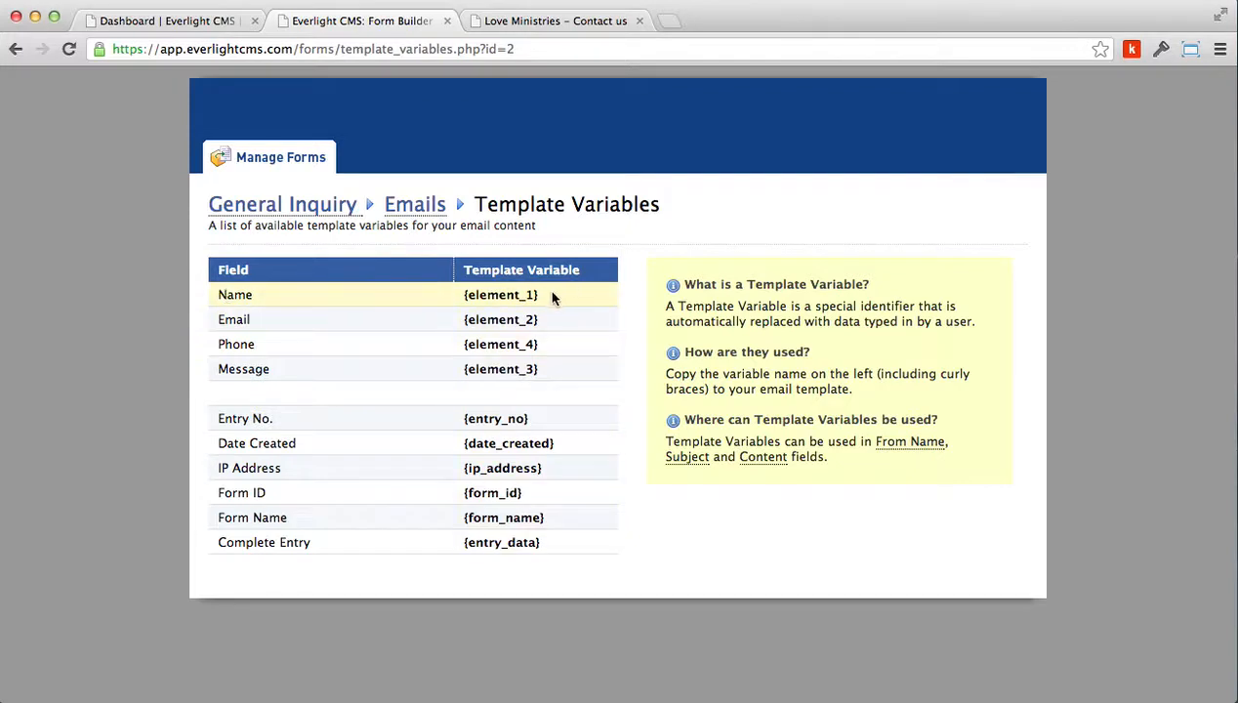
left_click_drag(546, 295, 463, 297)
key("super+c")
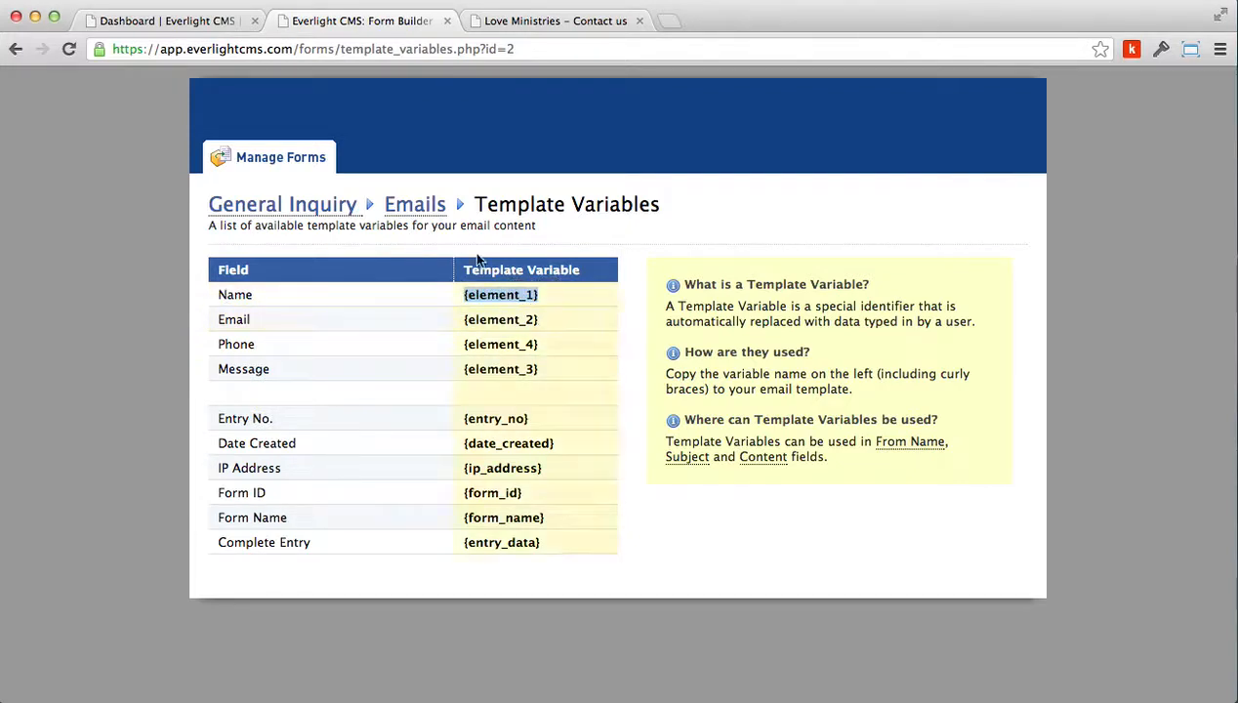
left_click(16, 49)
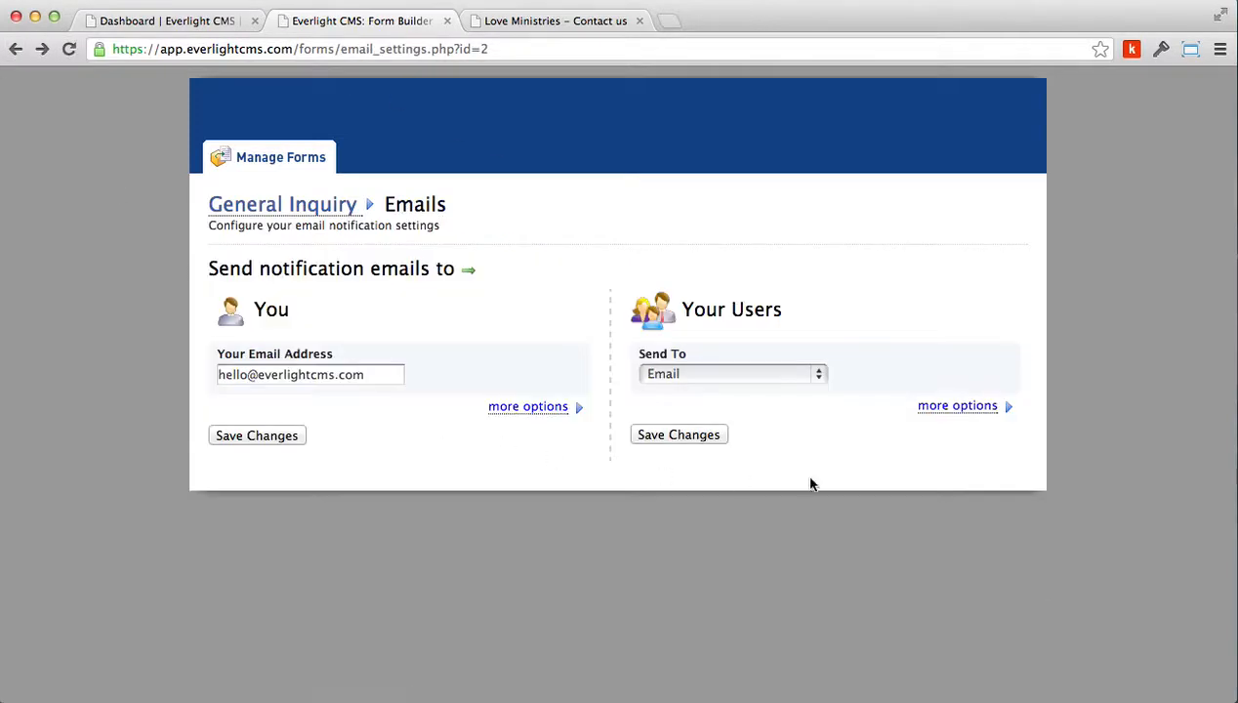
left_click(939, 408)
scroll(848, 553, "down", 5)
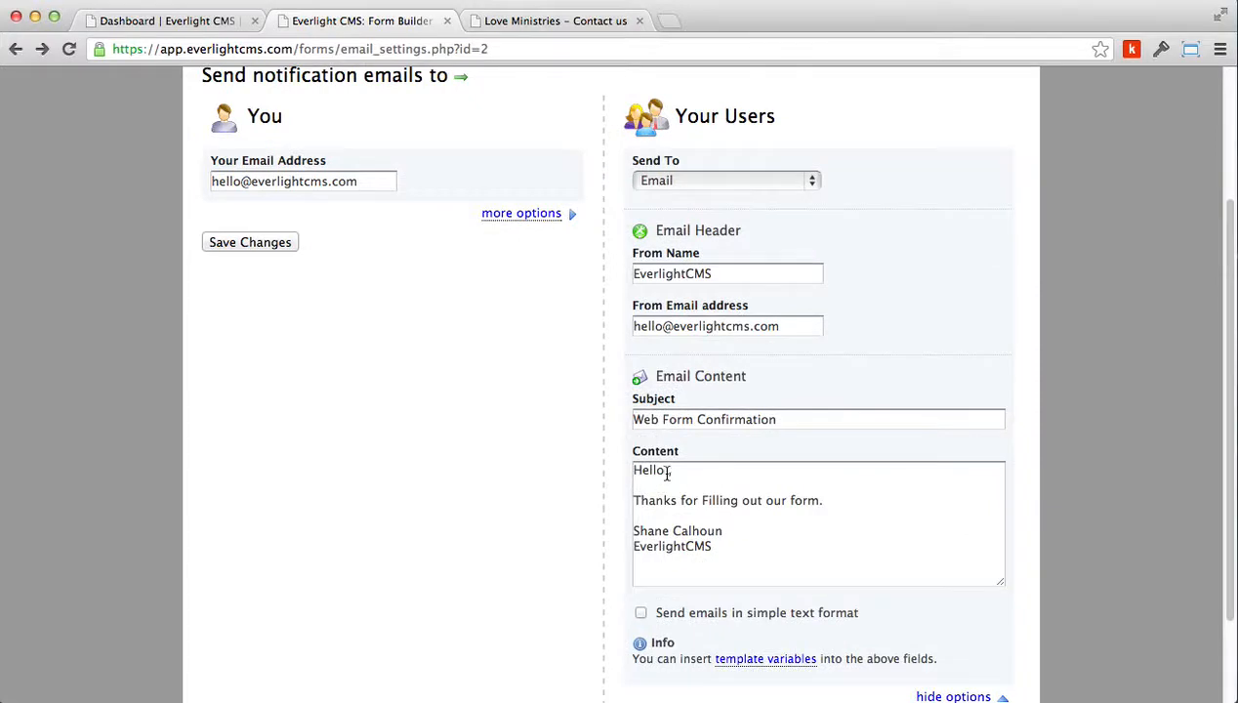
left_click(667, 470)
key("super+v")
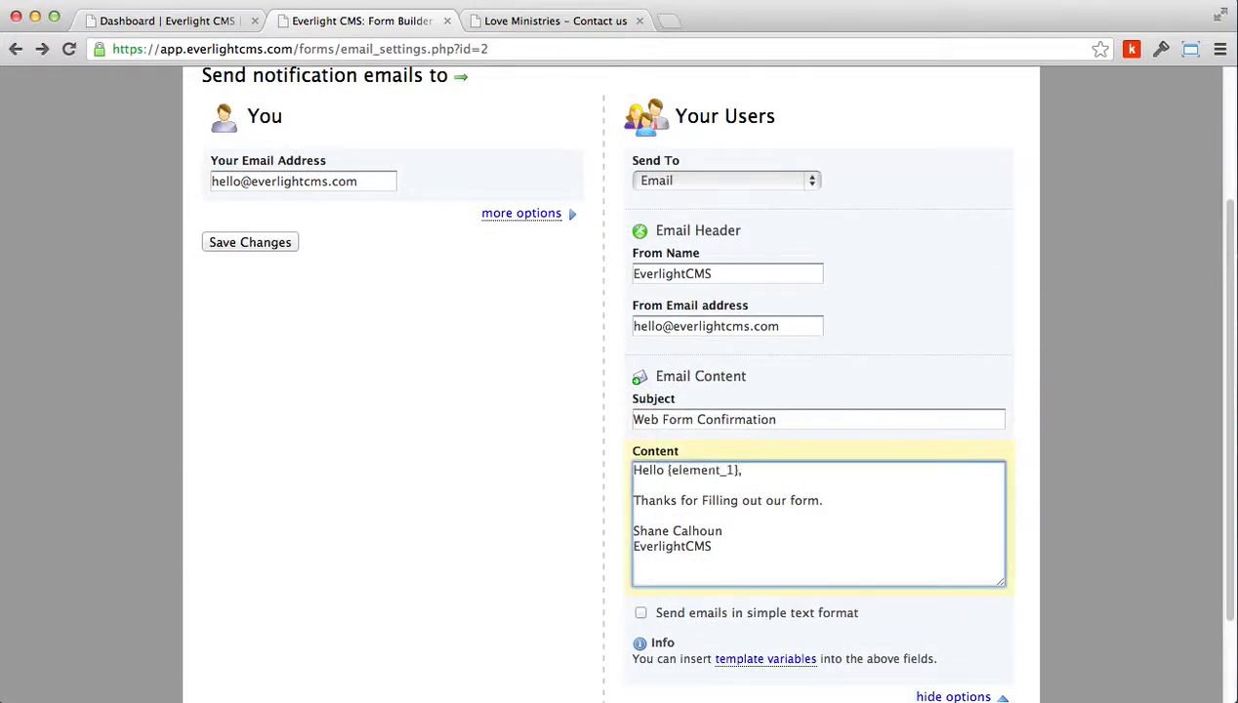
Change 'Filling' to lowercase 'filling' in the thanks line of the content
left_click(700, 499)
key("Delete")
type("f")
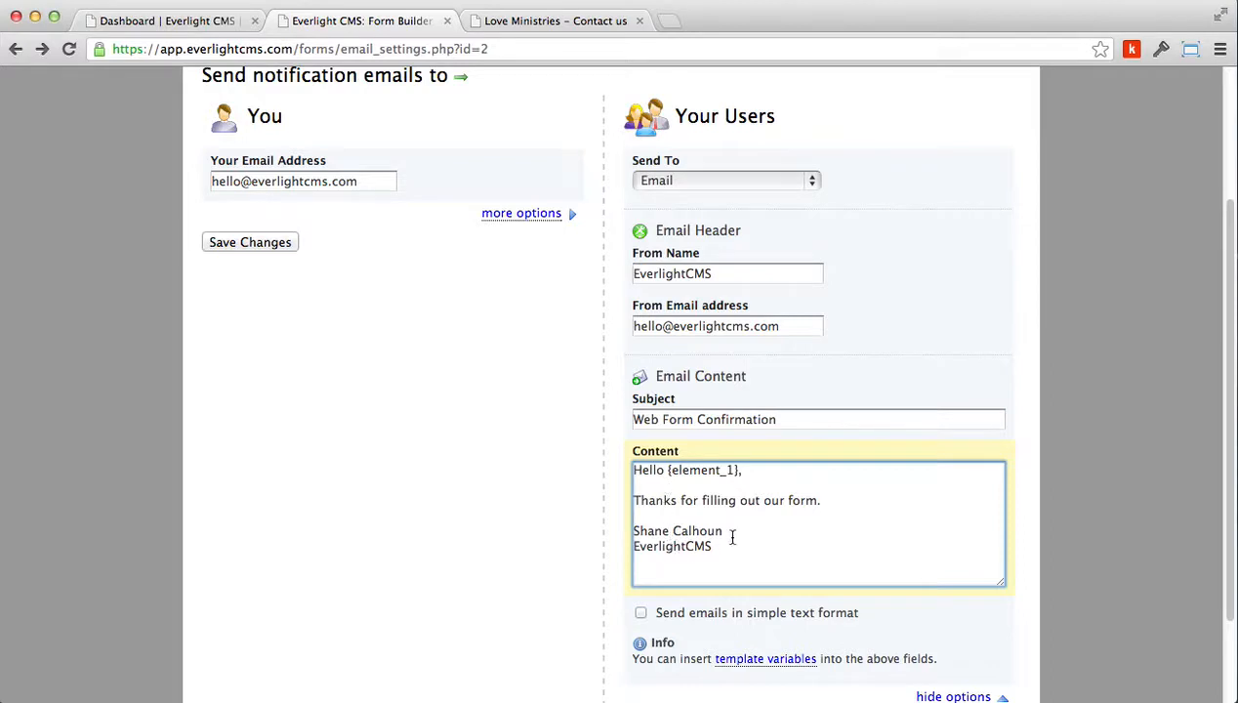
Add <br /> line-break tags after the greeting, after the thanks line and after the signature name
left_click(765, 471)
type("<br />")
left_click_drag(789, 470, 746, 472)
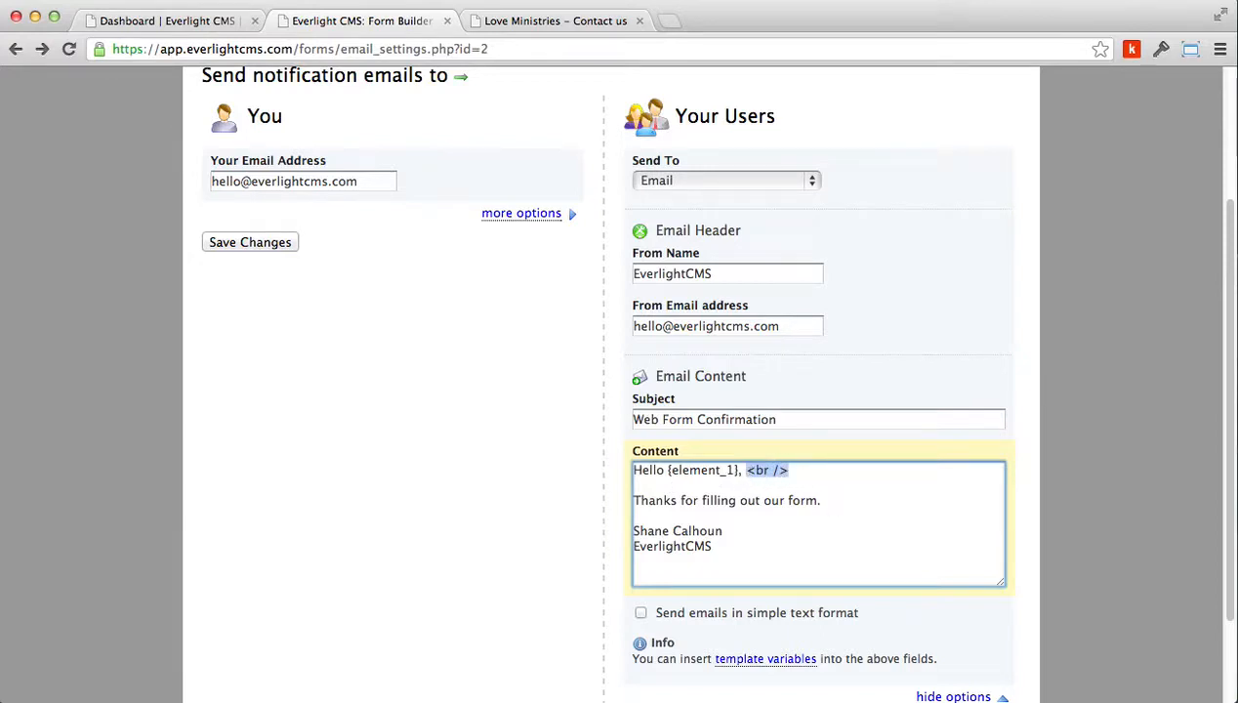
key("ctrl+c")
key("Right")
key("ctrl+v")
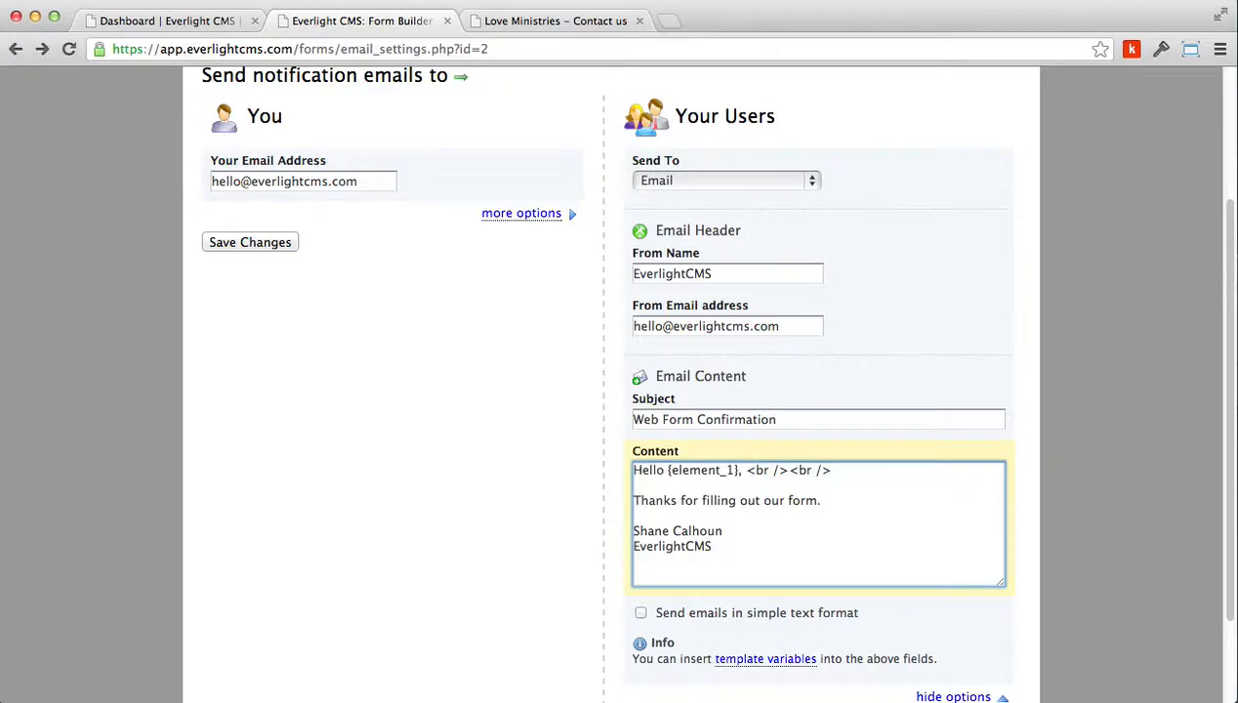
left_click(864, 501)
key("ctrl+v")
key("ctrl+v")
left_click(746, 528)
key("ctrl+v")
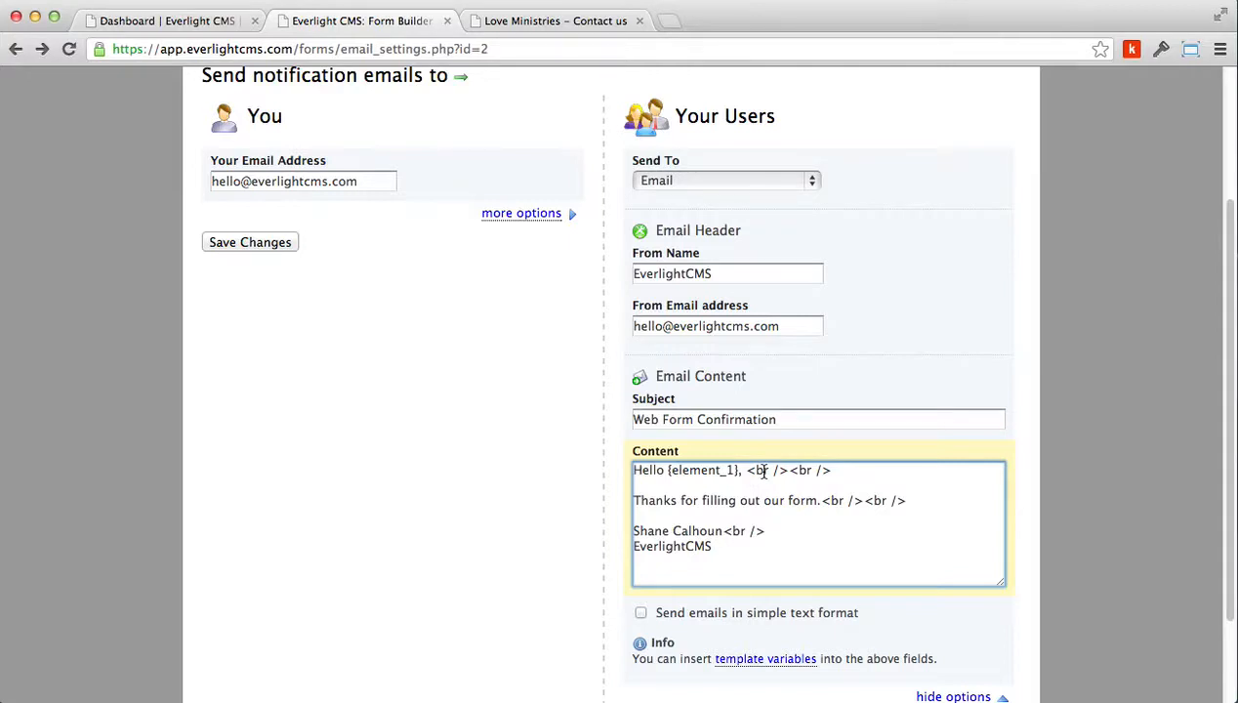
scroll(1036, 632, "down", 3)
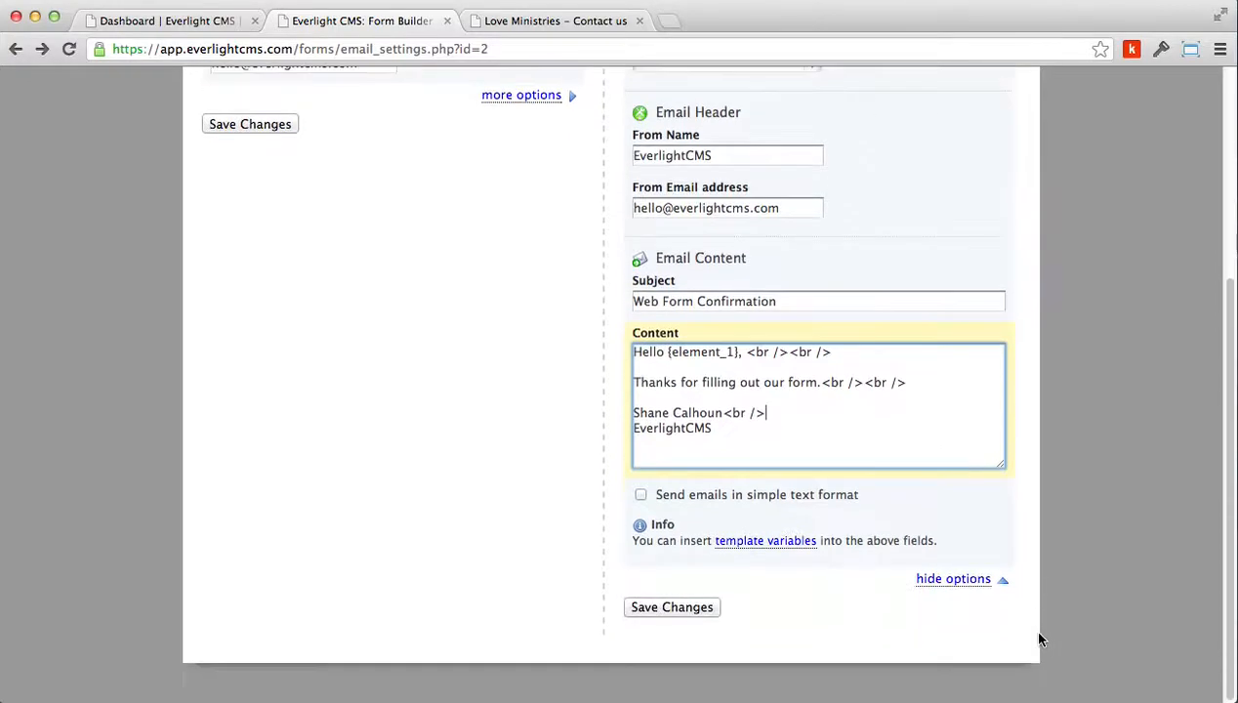
Save the user notification settings
left_click(670, 609)
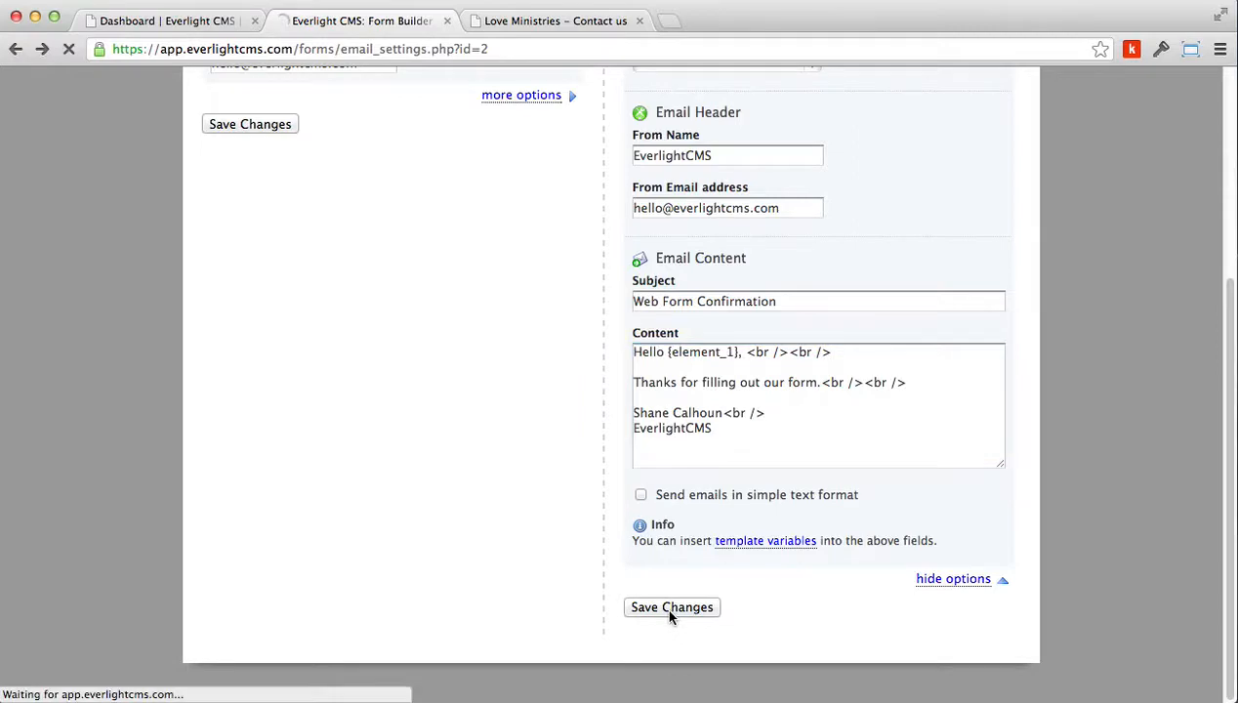
left_click(937, 488)
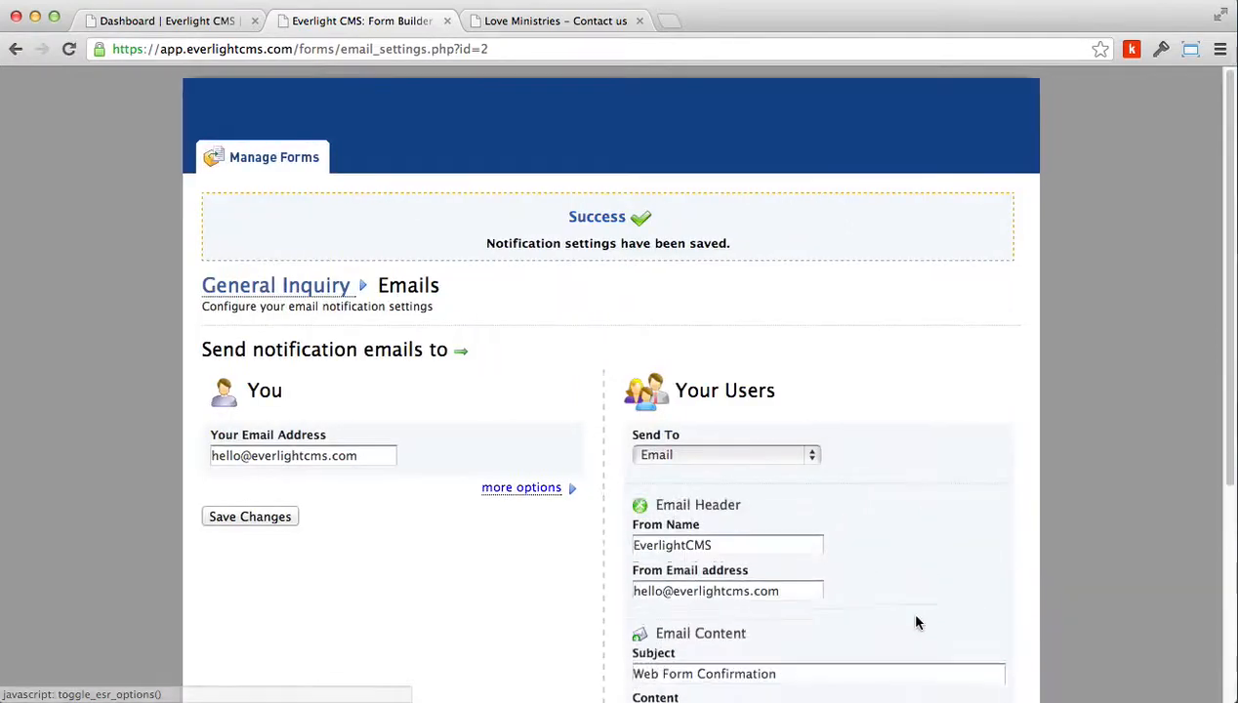
scroll(795, 613, "down", 5)
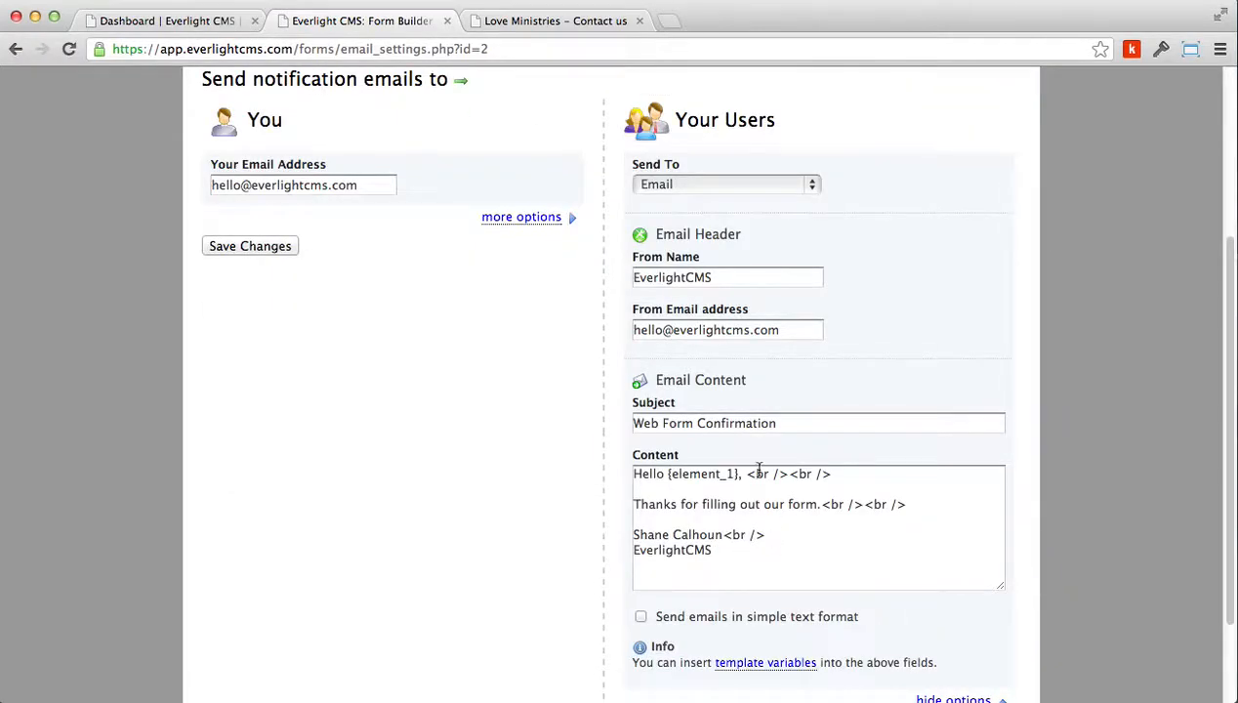
scroll(799, 576, "up", 4)
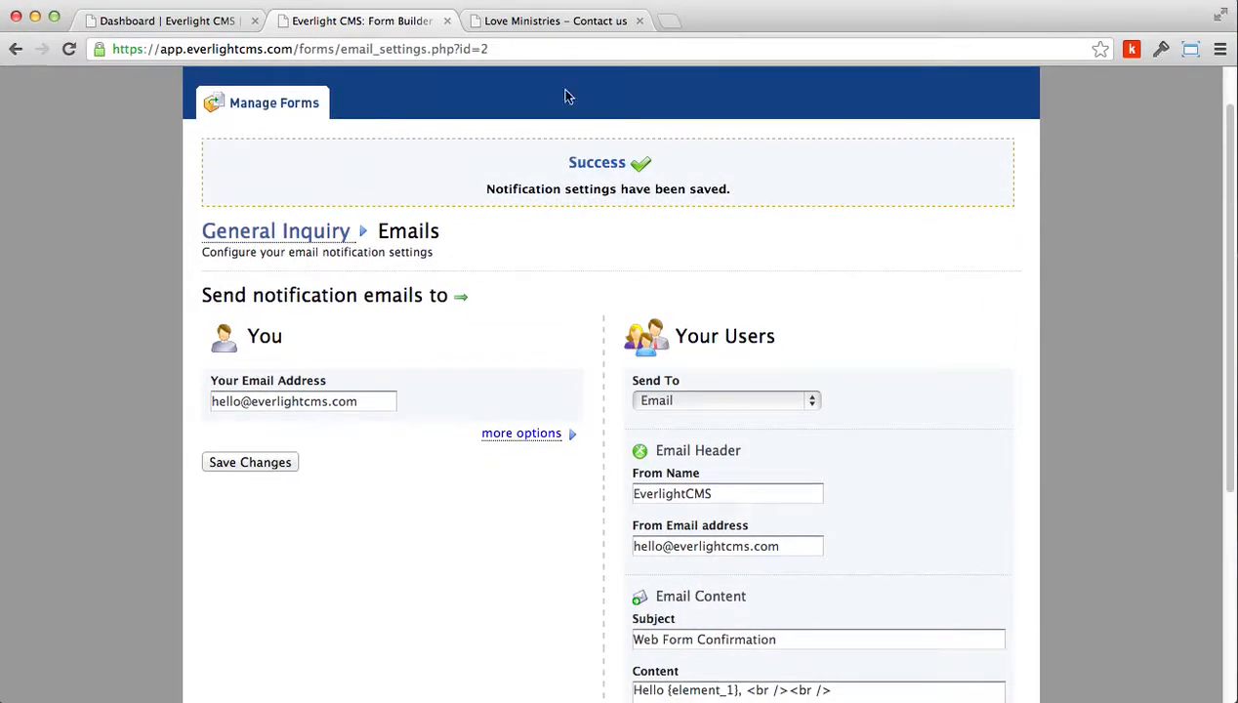
Switch to the Contact Us page and fill the General Inquiry form with a test first and last name and the submitter's email address
left_click(569, 21)
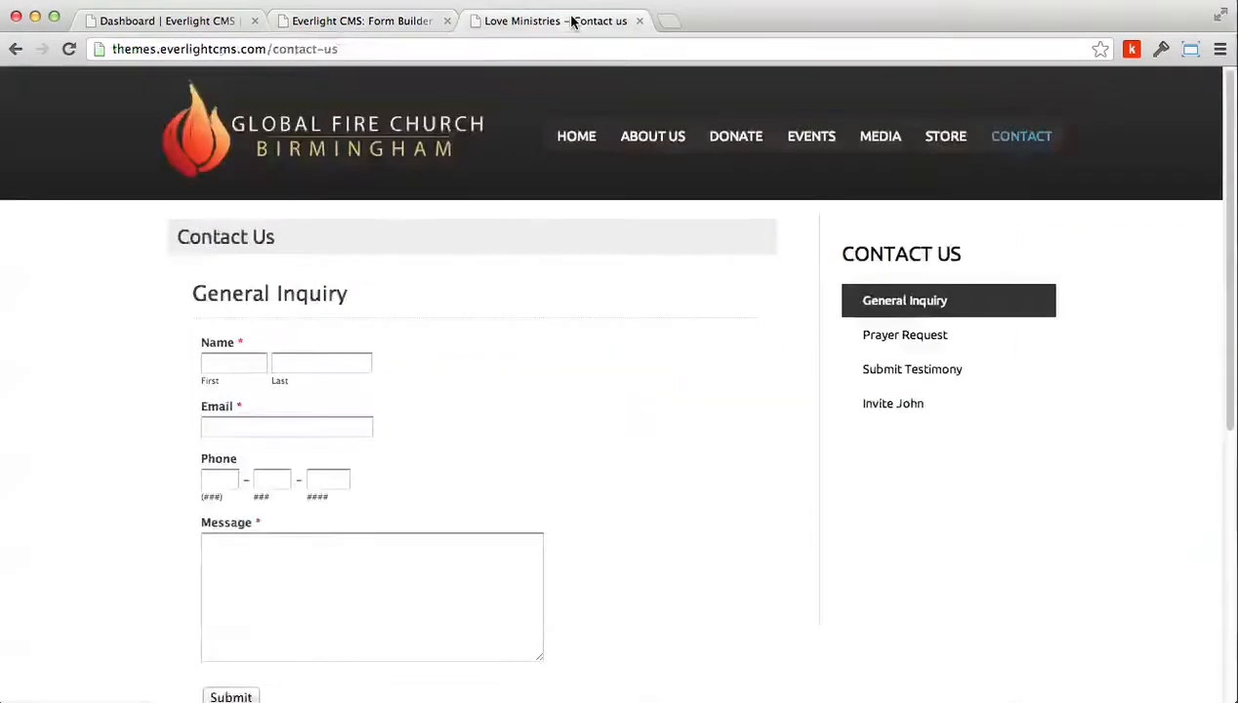
left_click(248, 368)
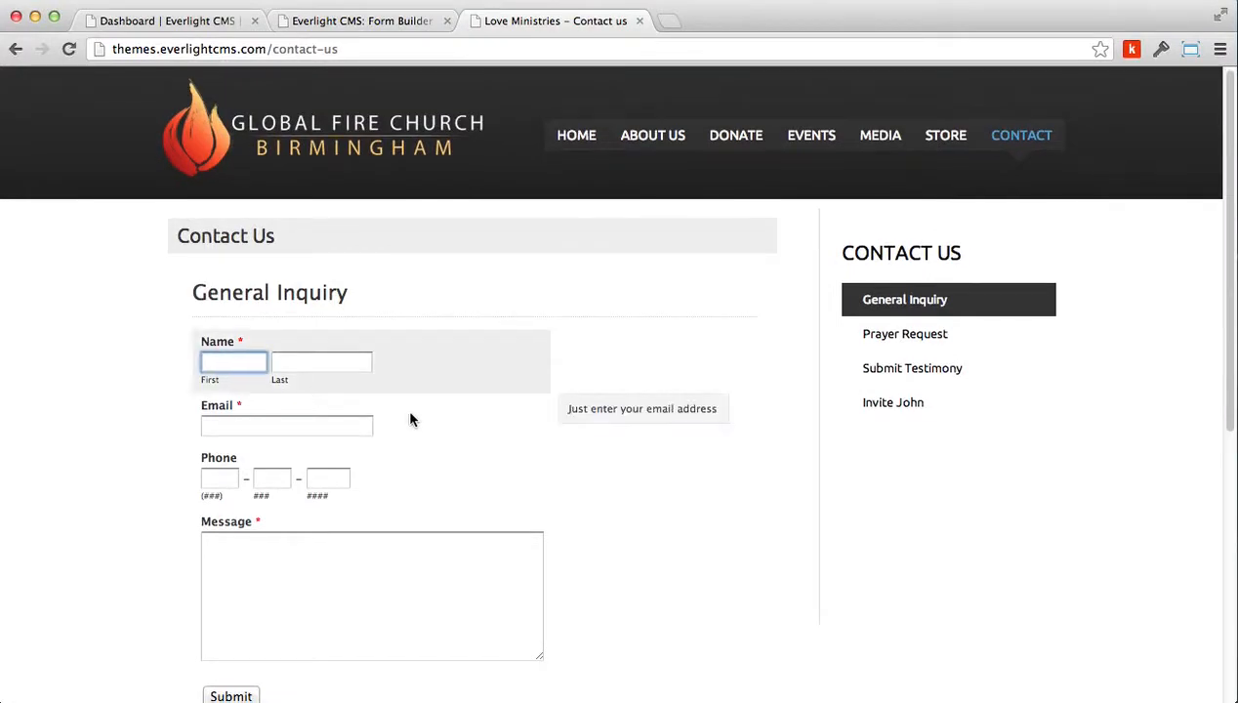
type("John")
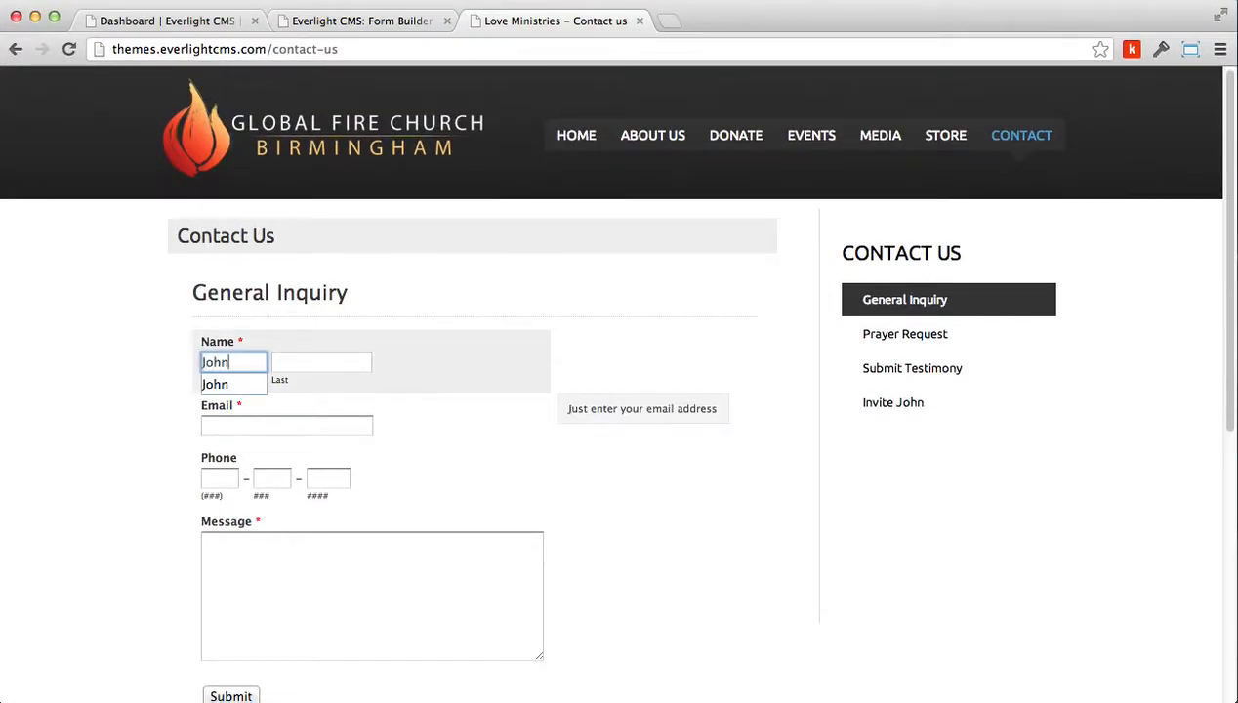
key("Tab")
type("Rock")
key("Down")
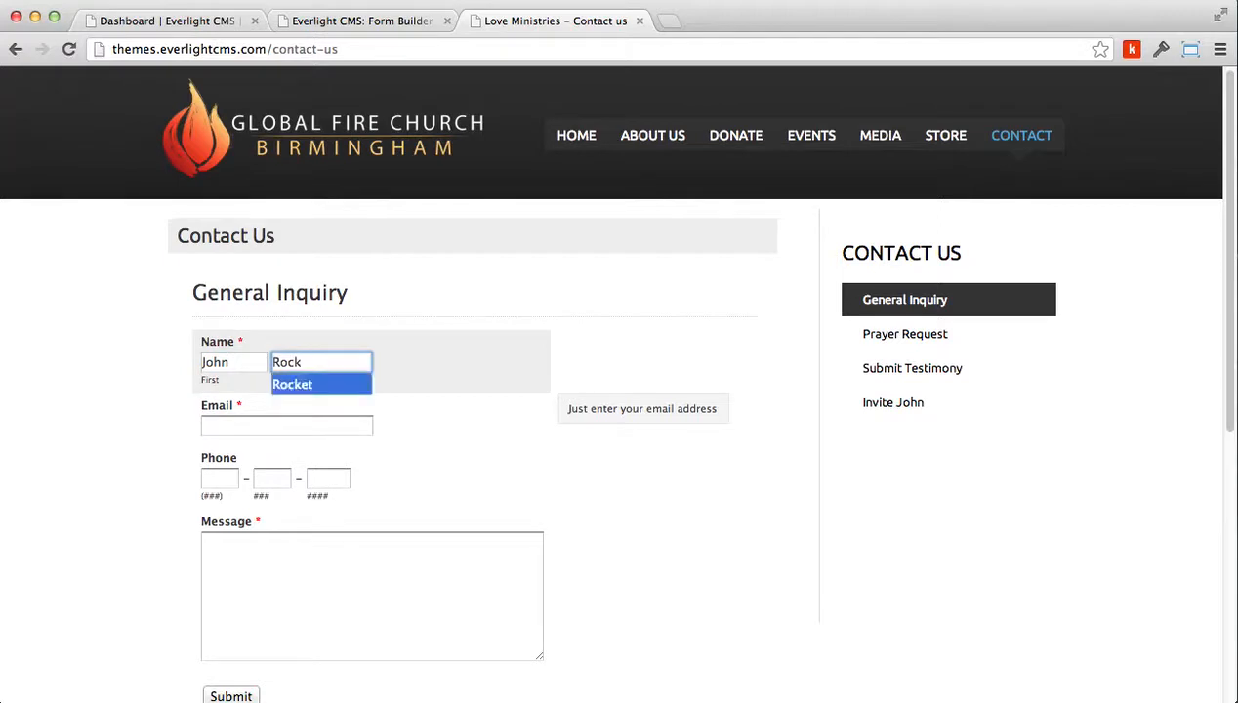
key("Tab")
type("shane")
key("Down")
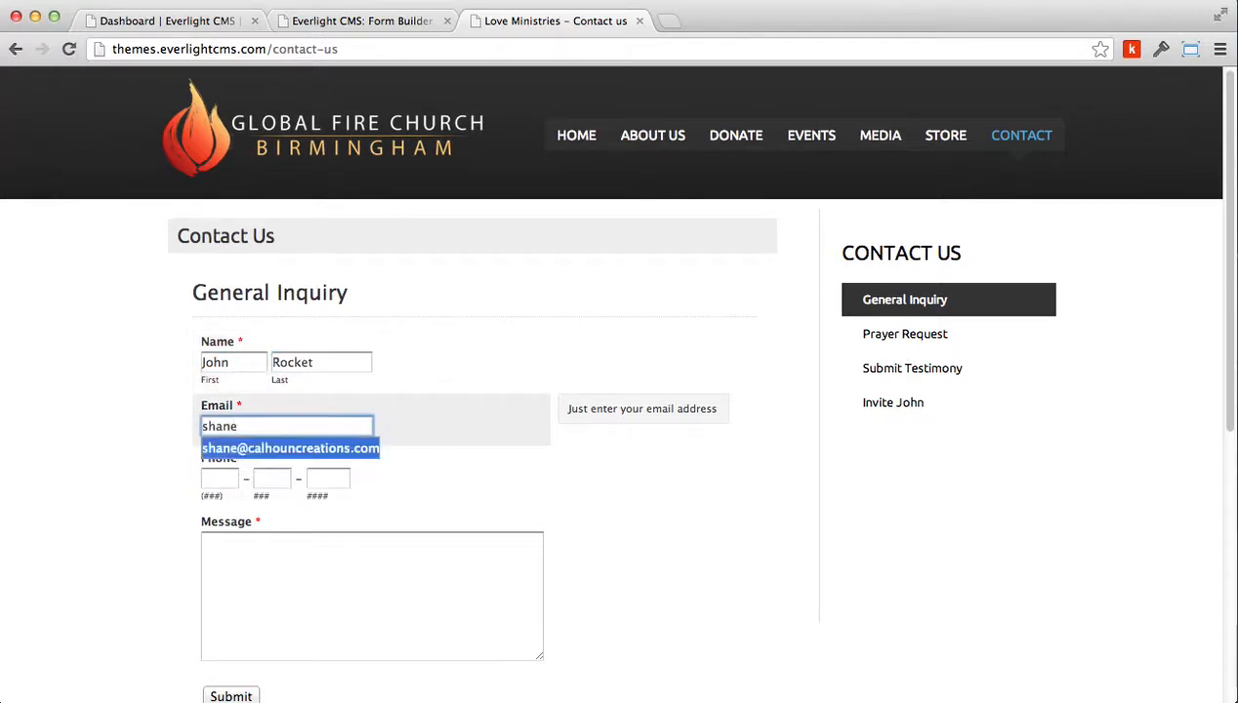
key("Tab")
Enter the message 'Hey thanks so much for everything!' and submit the form
left_click(297, 570)
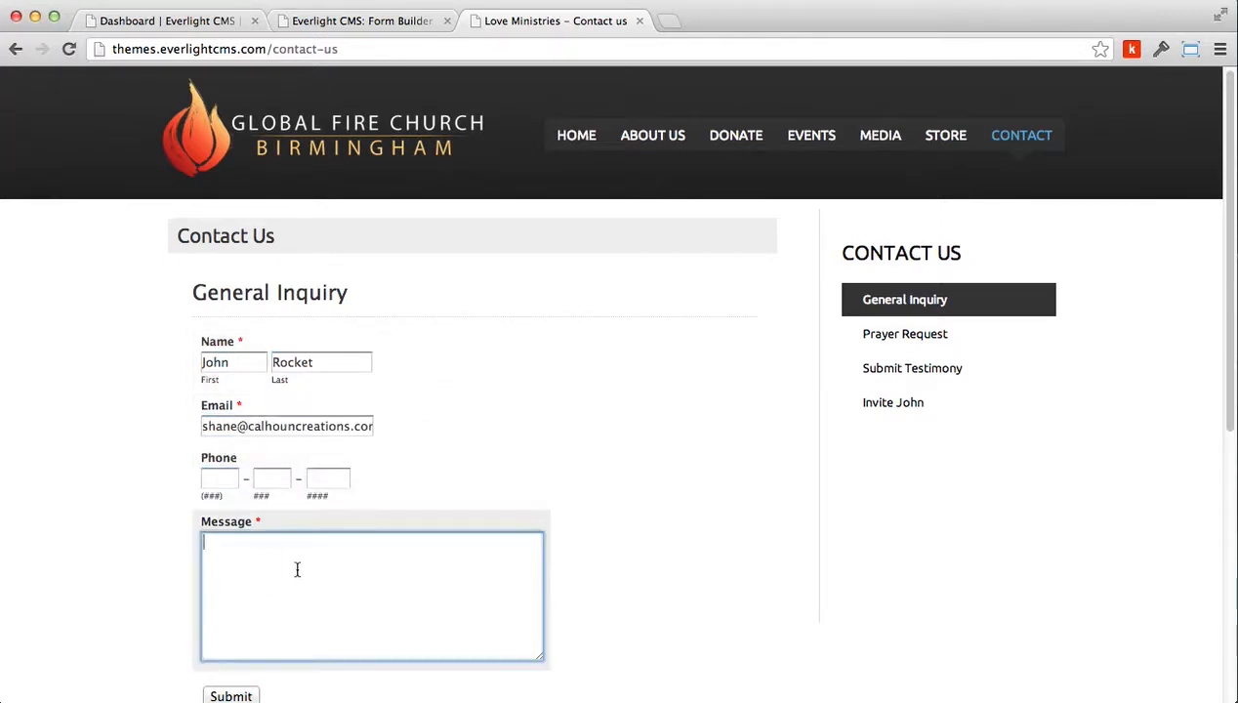
type("Hey thanks so much for everlig")
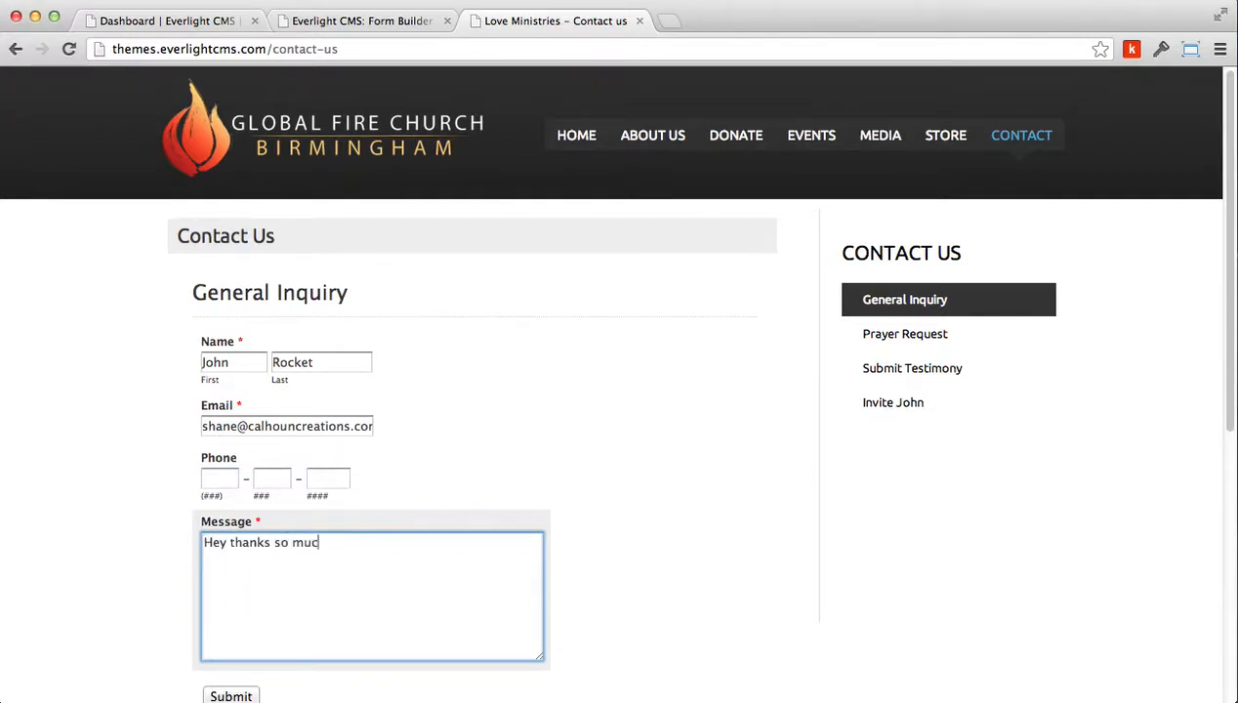
key("BackSpace")
key("BackSpace")
key("BackSpace")
type("ything!")
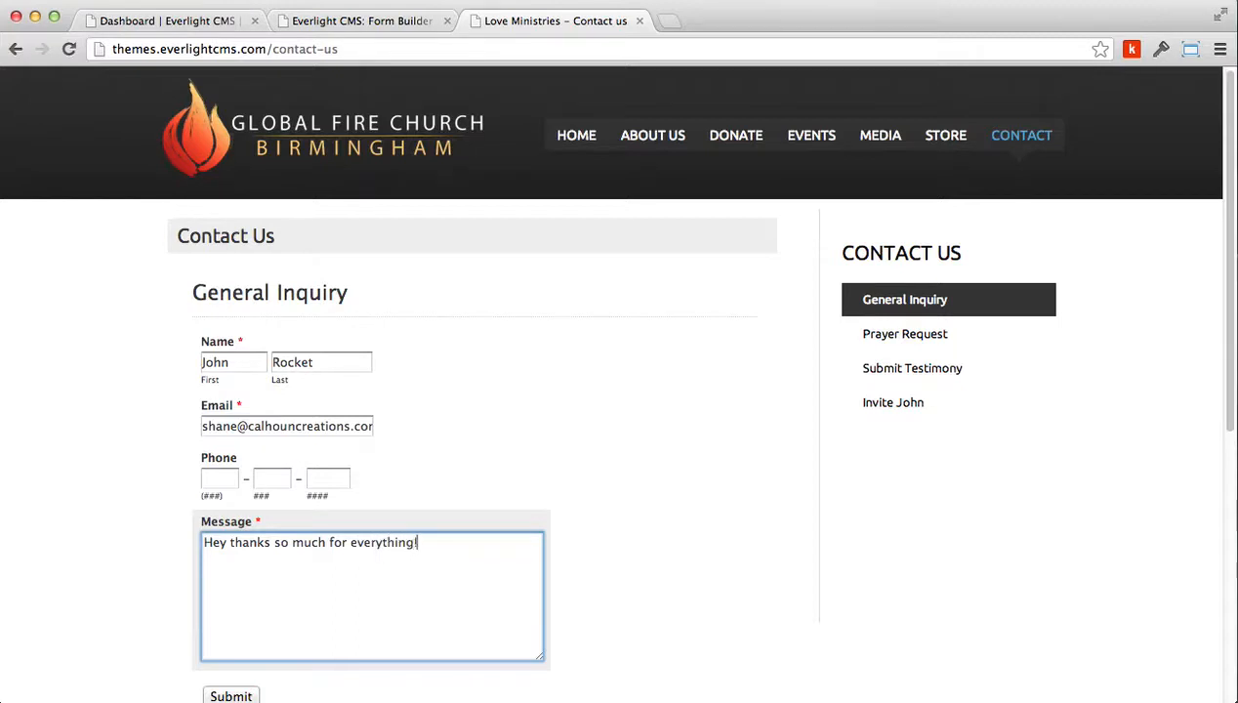
scroll(532, 601, "down", 1)
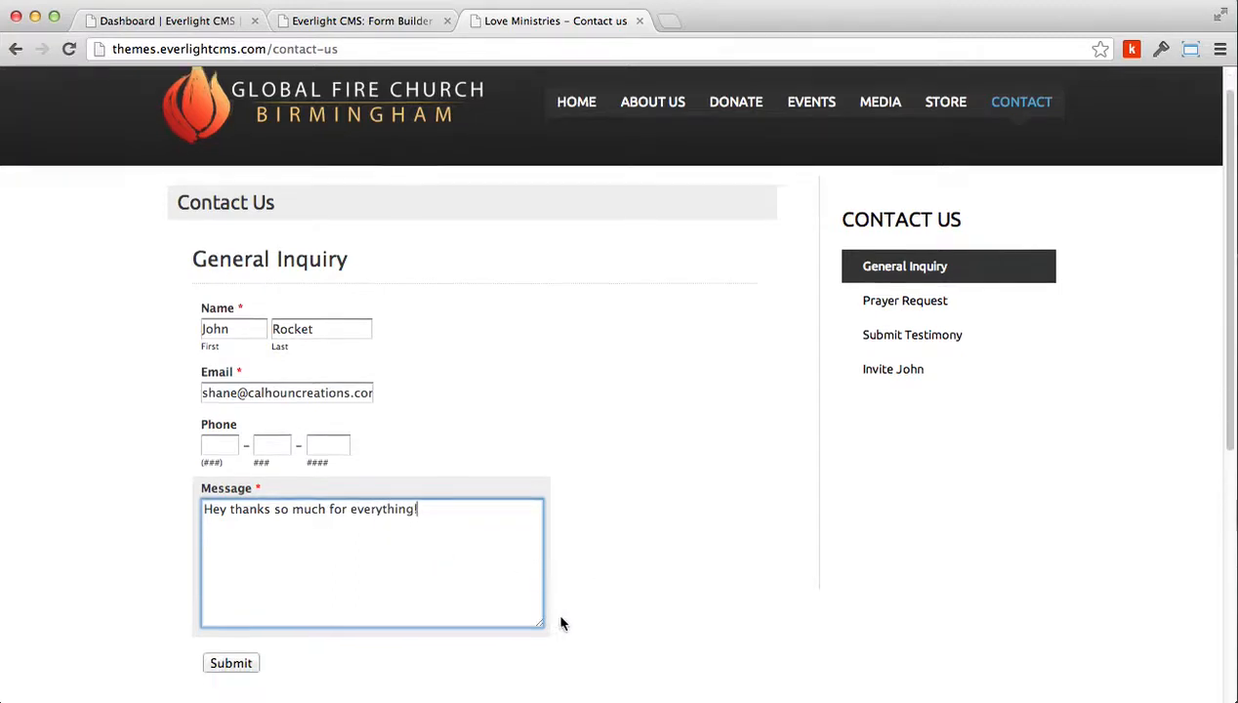
left_click(228, 665)
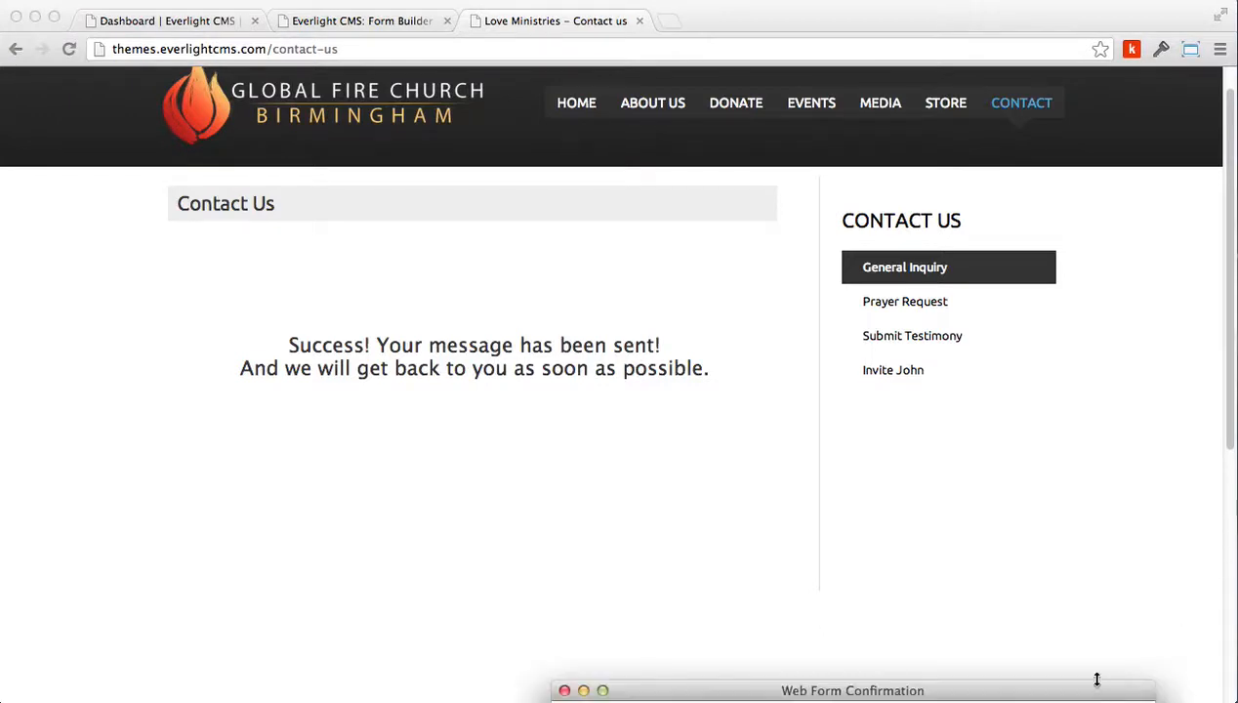
Open the admin notification email for the submission and check whom a reply would go to
left_click_drag(1095, 674, 719, 165)
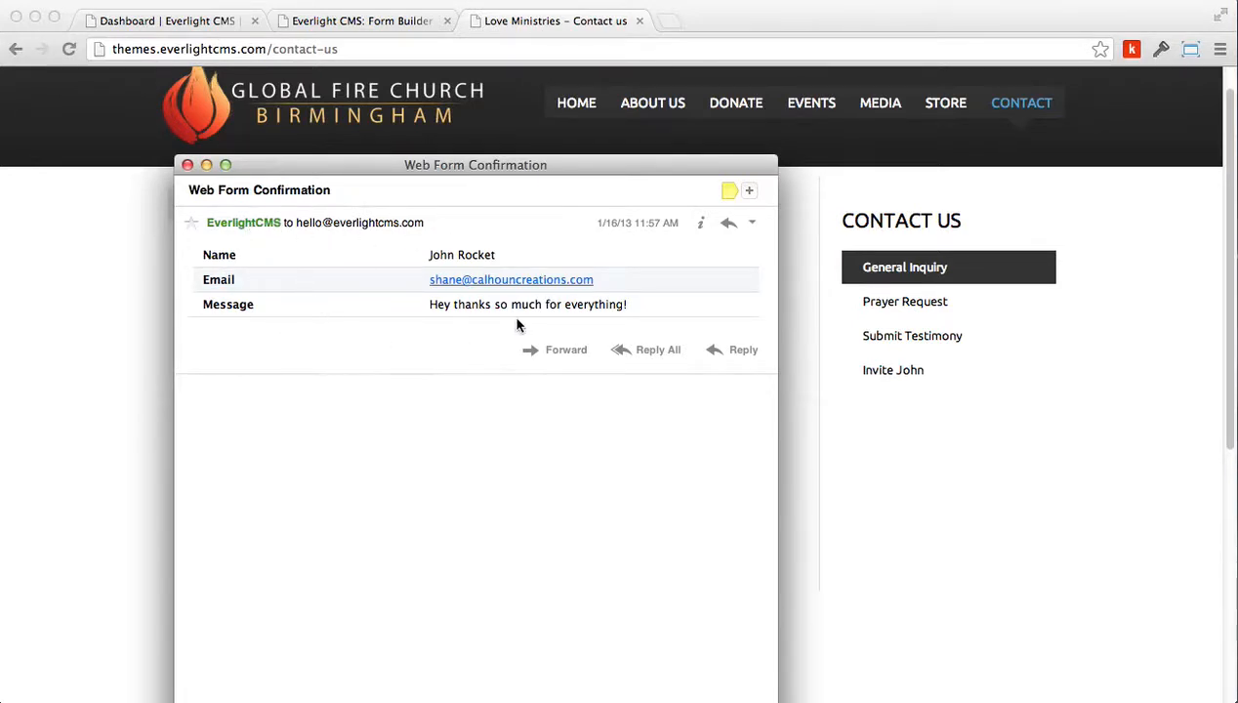
left_click(742, 351)
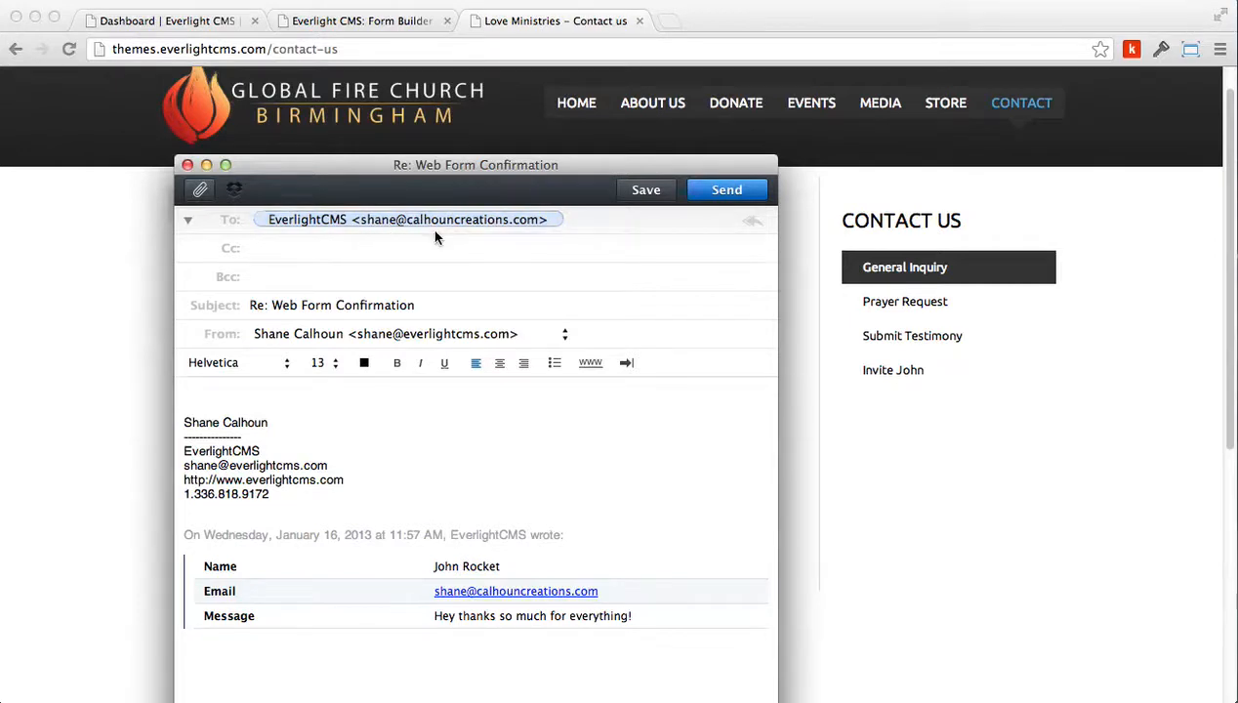
left_click(187, 165)
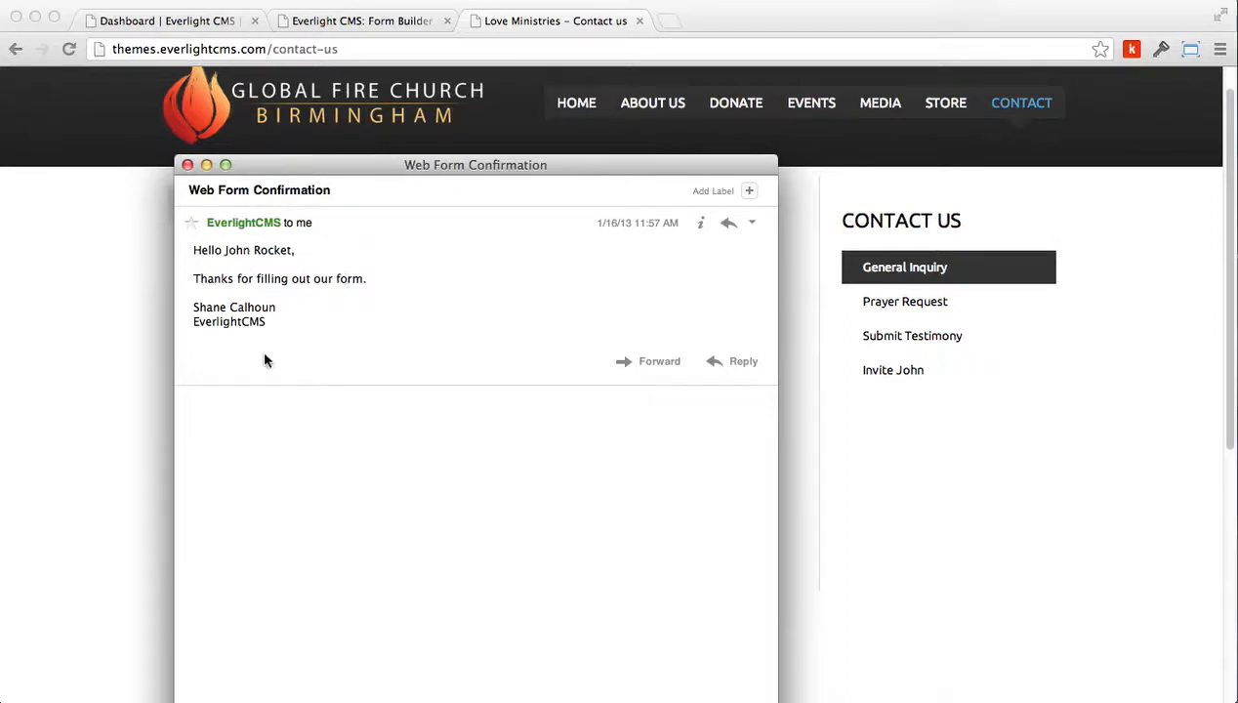
Examine the user confirmation email and the recipient of a reply to it
left_click(728, 222)
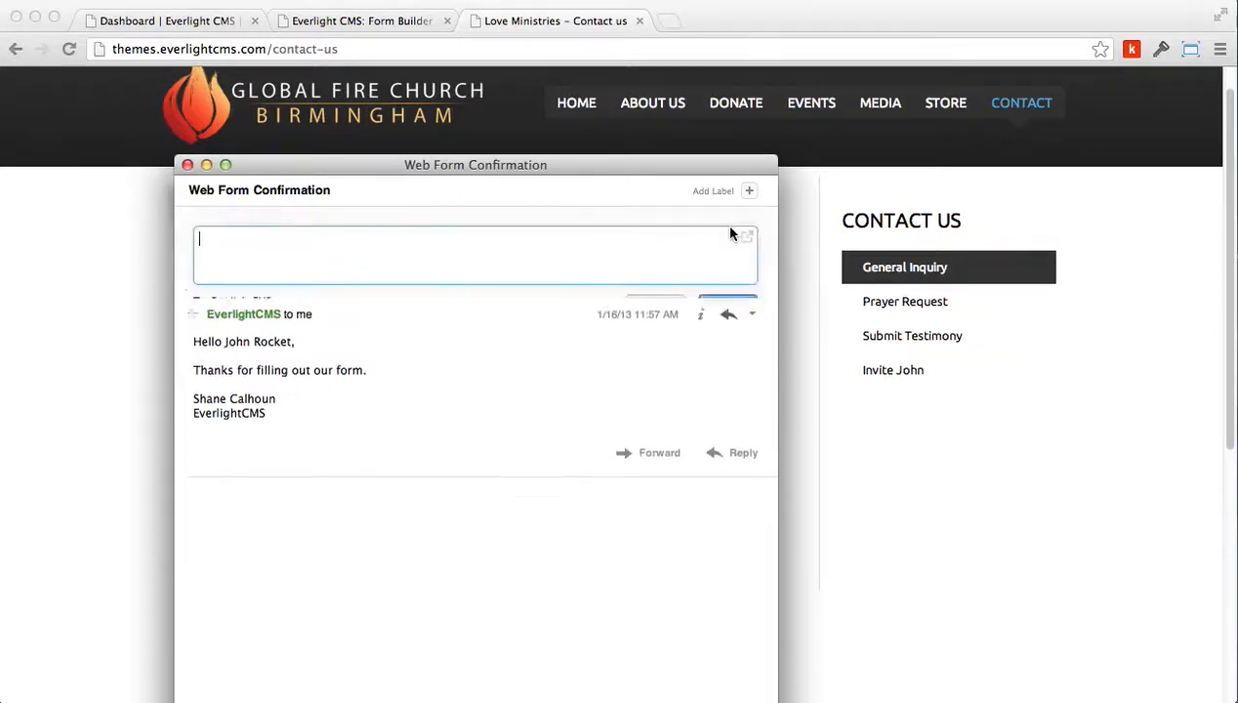
left_click(680, 303)
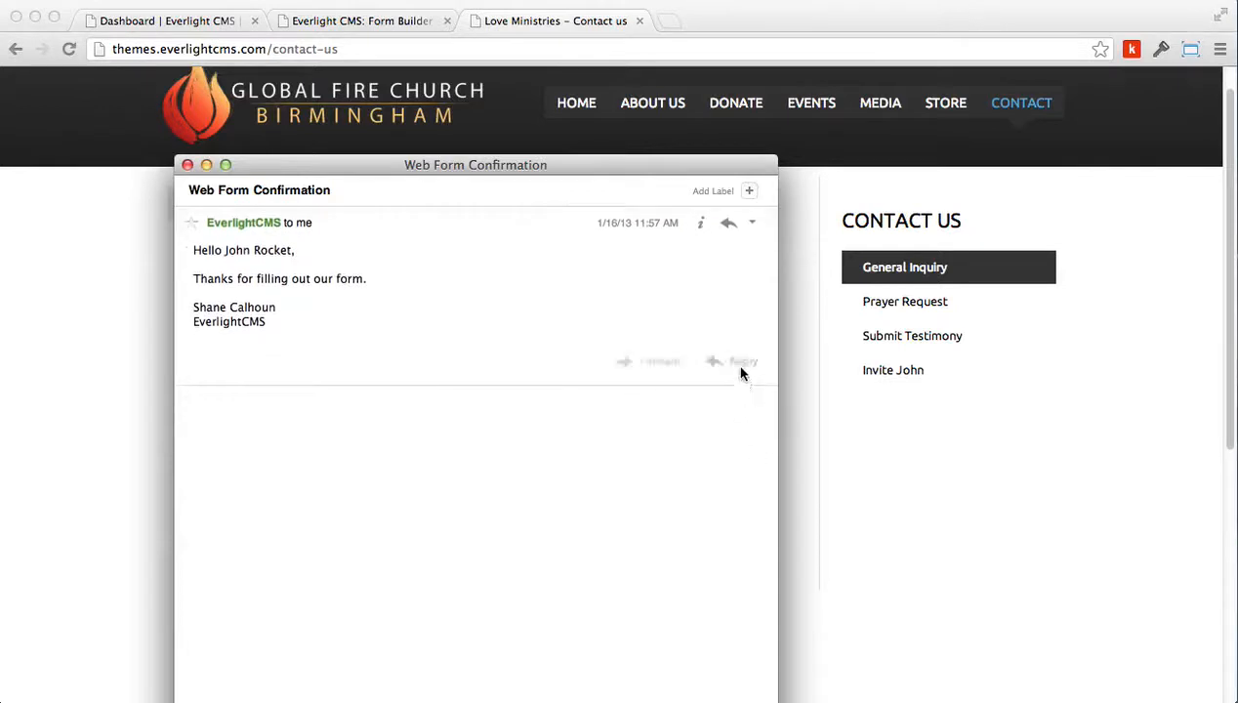
left_click(737, 367)
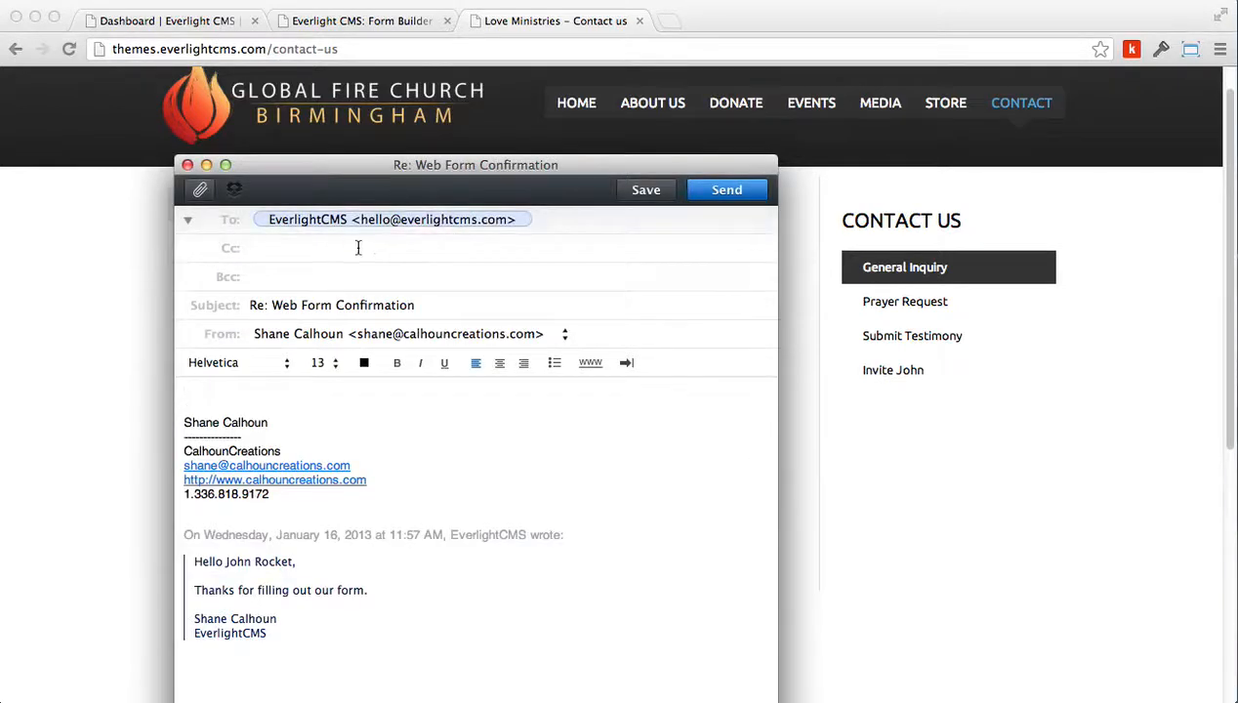
left_click(187, 165)
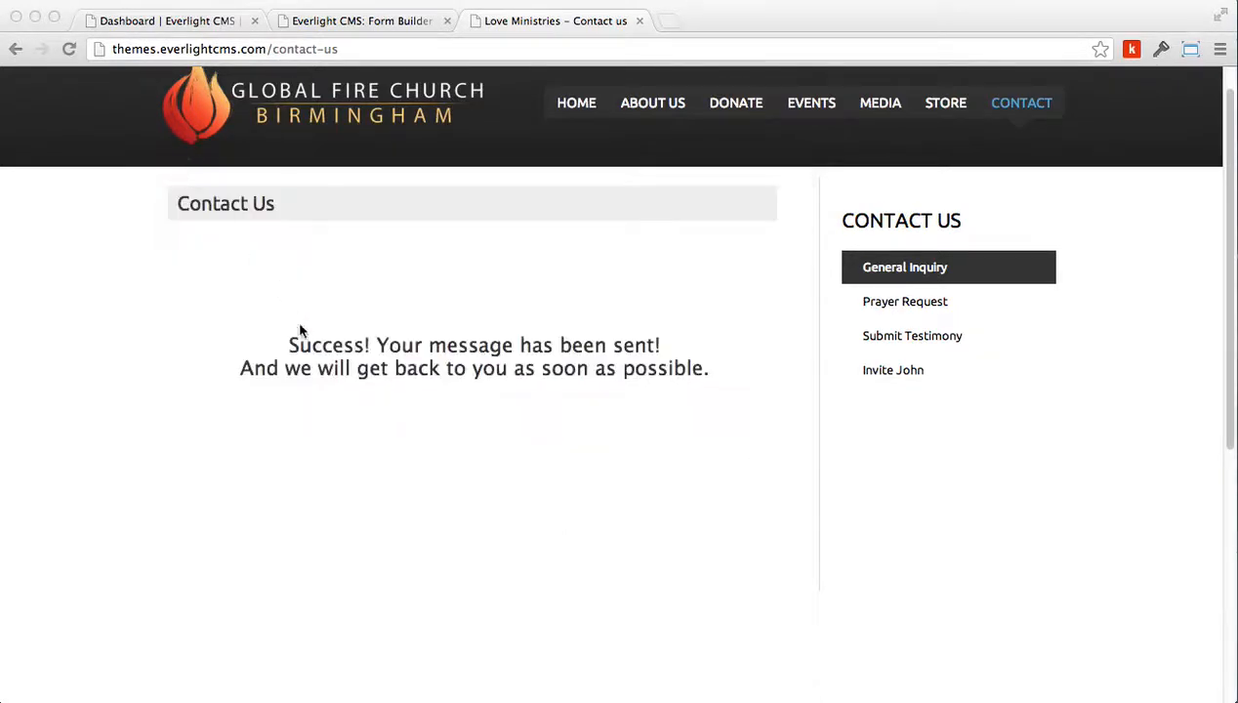